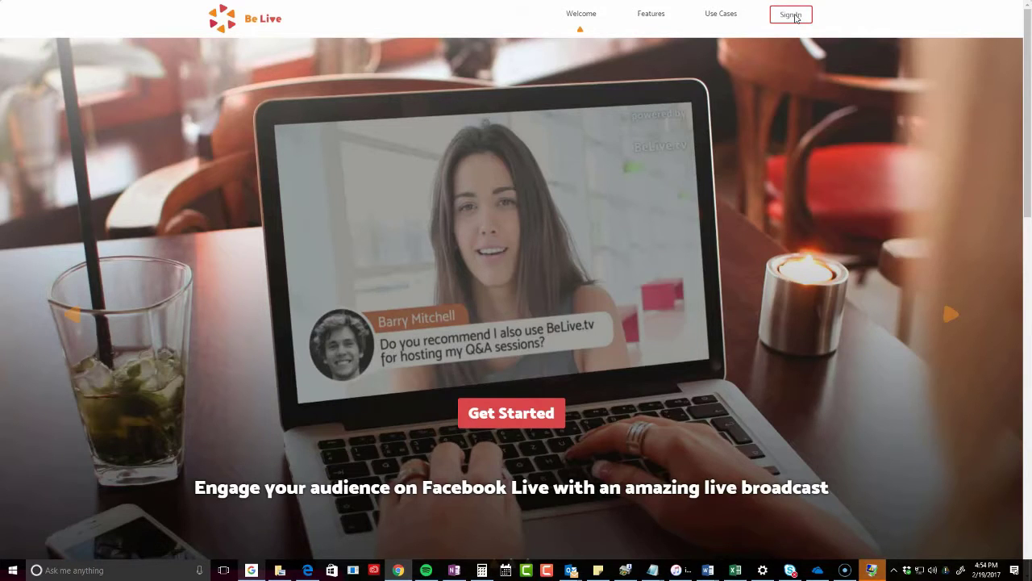
Sign in and open the Create Q&A Broadcast form via '+ Create a Q&A Broadcast' and 'CREATE YOUR Q&A'
{"action": "left_click", "coordinate": [792, 15]}
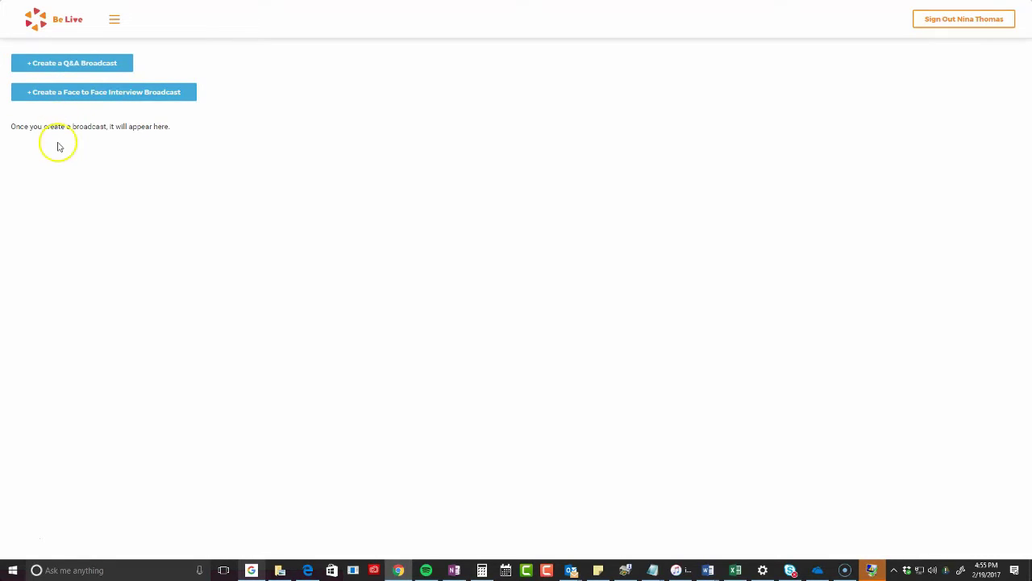
{"action": "left_click", "coordinate": [64, 69]}
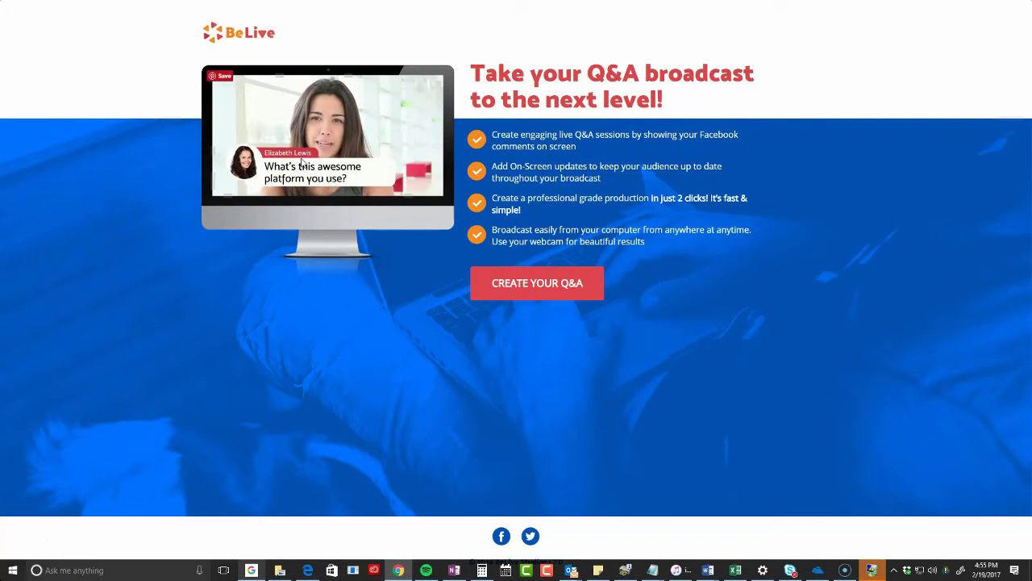
{"action": "left_click", "coordinate": [508, 297]}
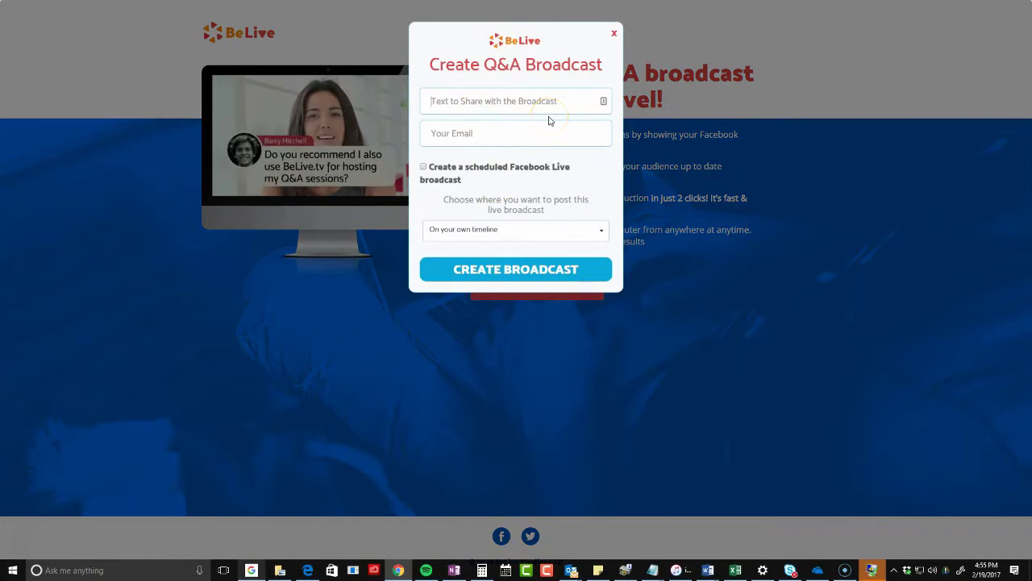
Enter 'Testing for my YouTube Video' as the text to share with the broadcast
{"action": "type", "text": "T"}
{"action": "key", "text": "BackSpace"}
{"action": "type", "text": "T"}
{"action": "key", "text": "BackSpace"}
{"action": "type", "text": "Testing for my YouTube Video"}
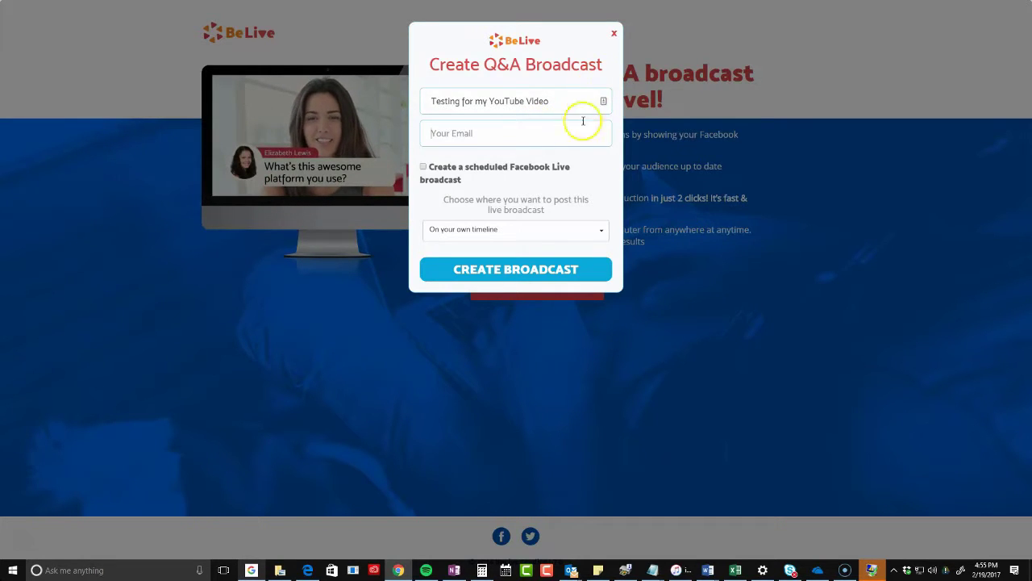
Tick 'Create a scheduled Facebook Live broadcast', then untick it to leave it unscheduled
{"action": "left_click", "coordinate": [424, 167]}
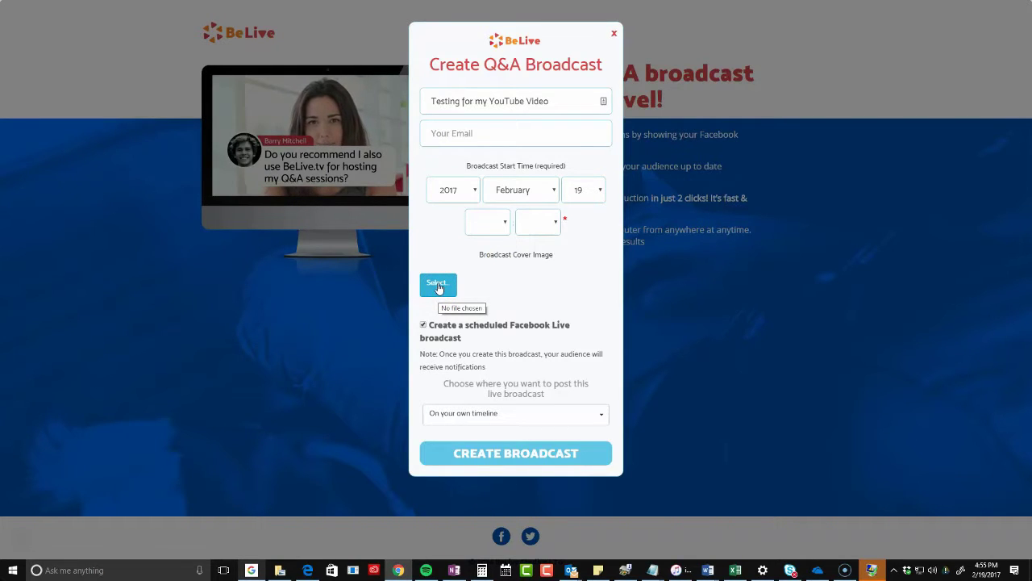
{"action": "left_click", "coordinate": [442, 314]}
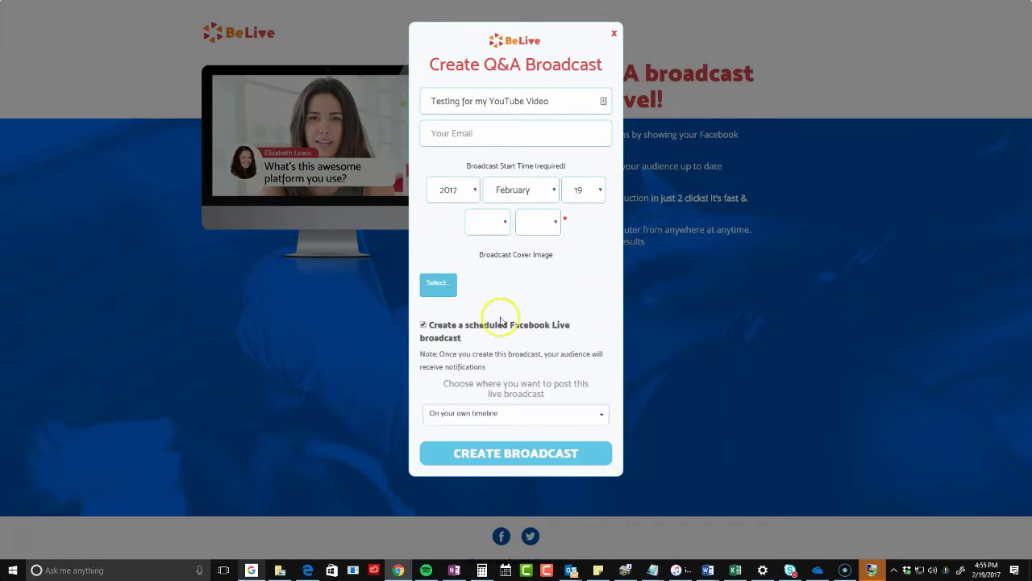
{"action": "left_click", "coordinate": [423, 326]}
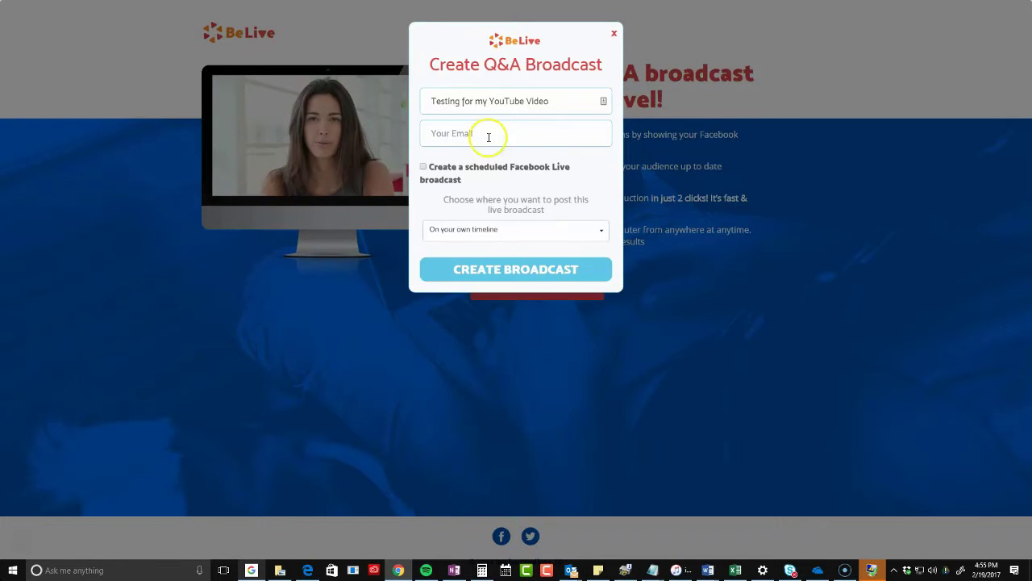
Post to a group you manage and choose the Pink Boss Club - Digital Marketing Strategy group
{"action": "left_click", "coordinate": [431, 234]}
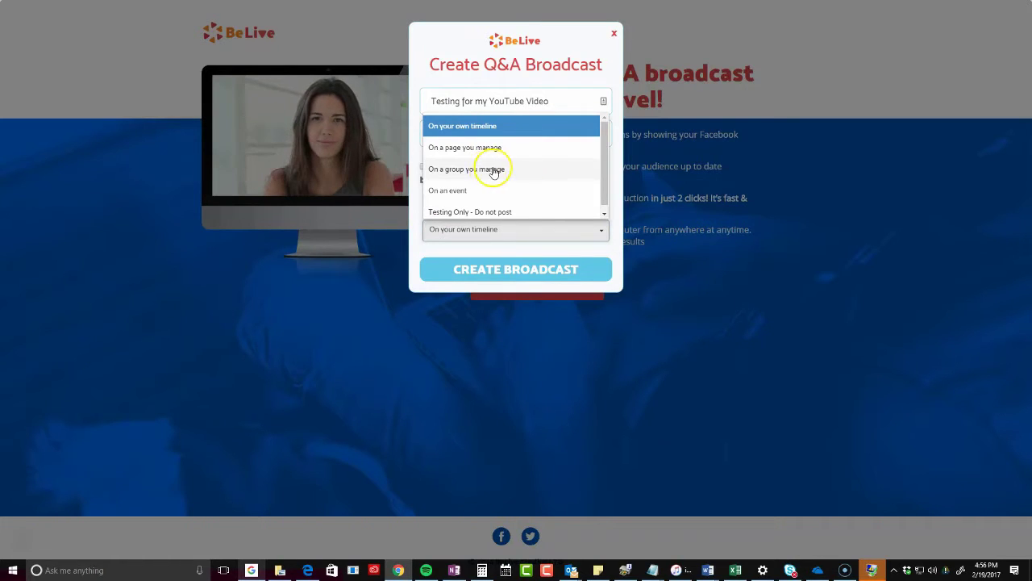
{"action": "scroll", "coordinate": [501, 200], "scroll_direction": "down", "scroll_amount": 1}
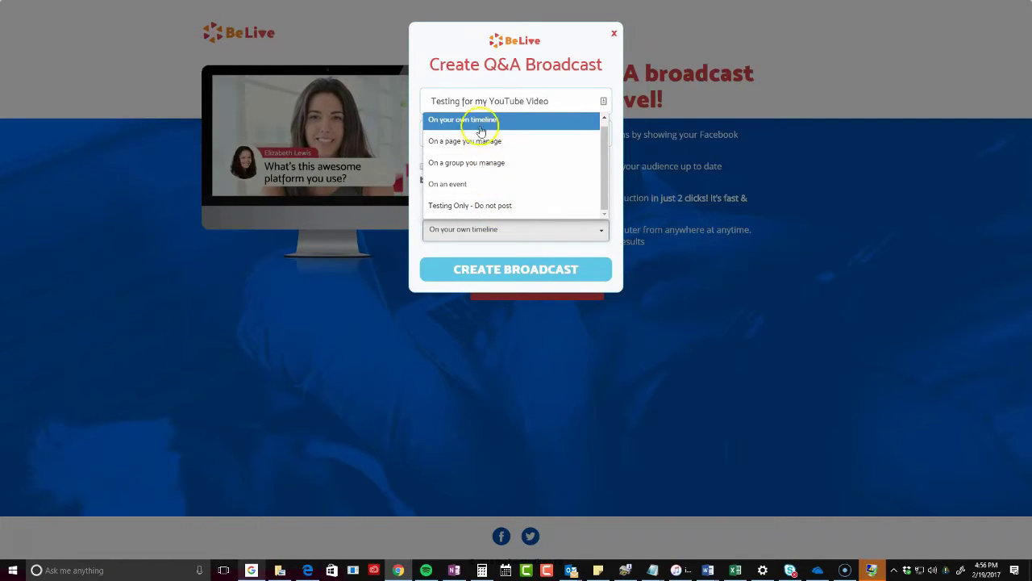
{"action": "left_click", "coordinate": [476, 163]}
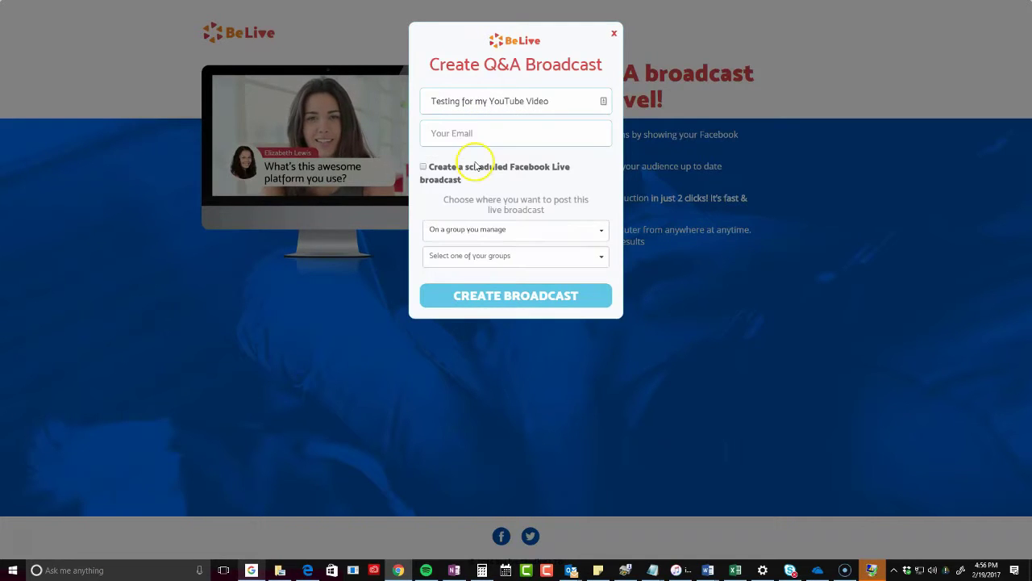
{"action": "left_click", "coordinate": [474, 259]}
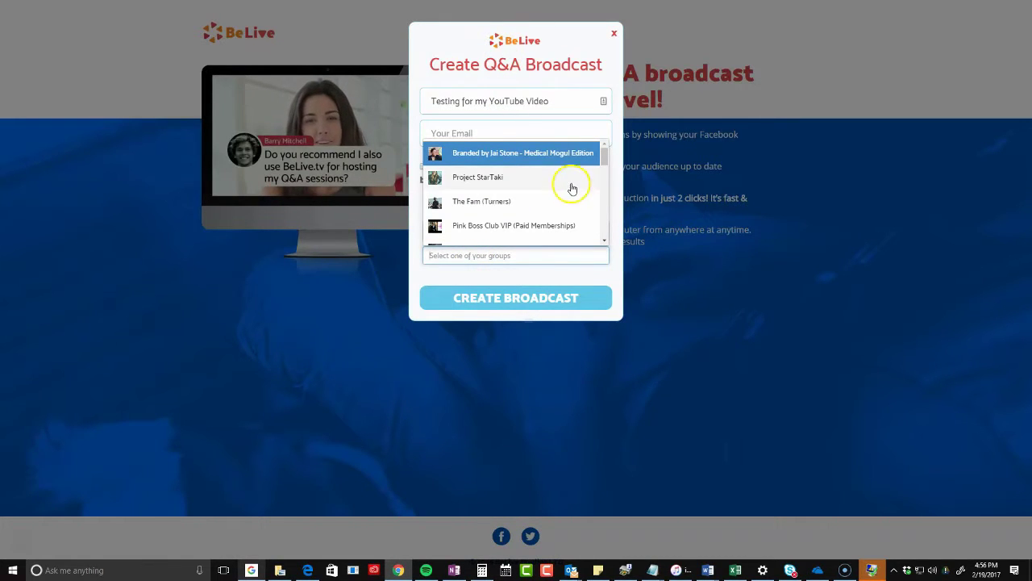
{"action": "scroll", "coordinate": [571, 191], "scroll_direction": "down", "scroll_amount": 1}
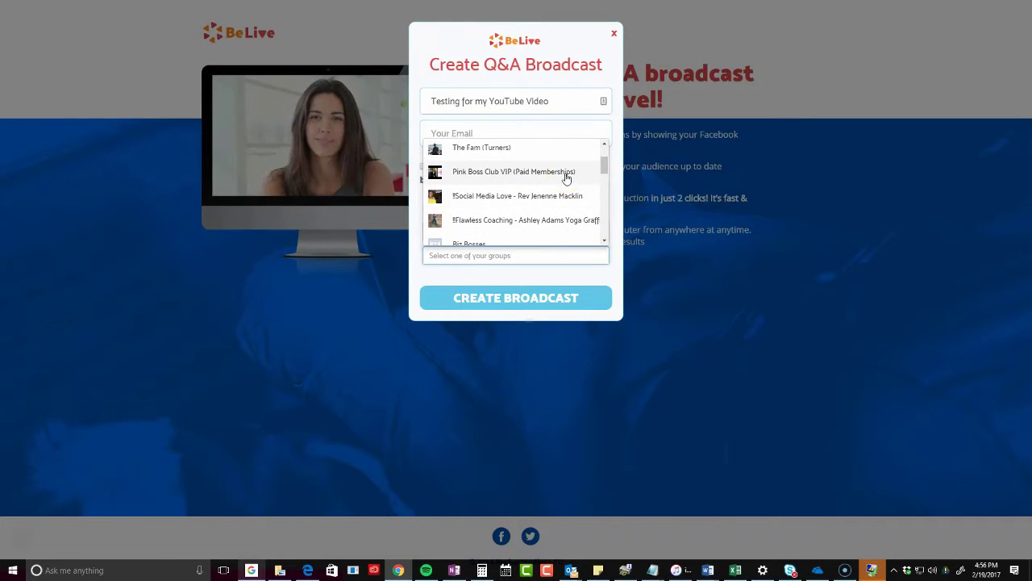
{"action": "scroll", "coordinate": [555, 194], "scroll_direction": "down", "scroll_amount": 5}
{"action": "scroll", "coordinate": [557, 206], "scroll_direction": "up", "scroll_amount": 8}
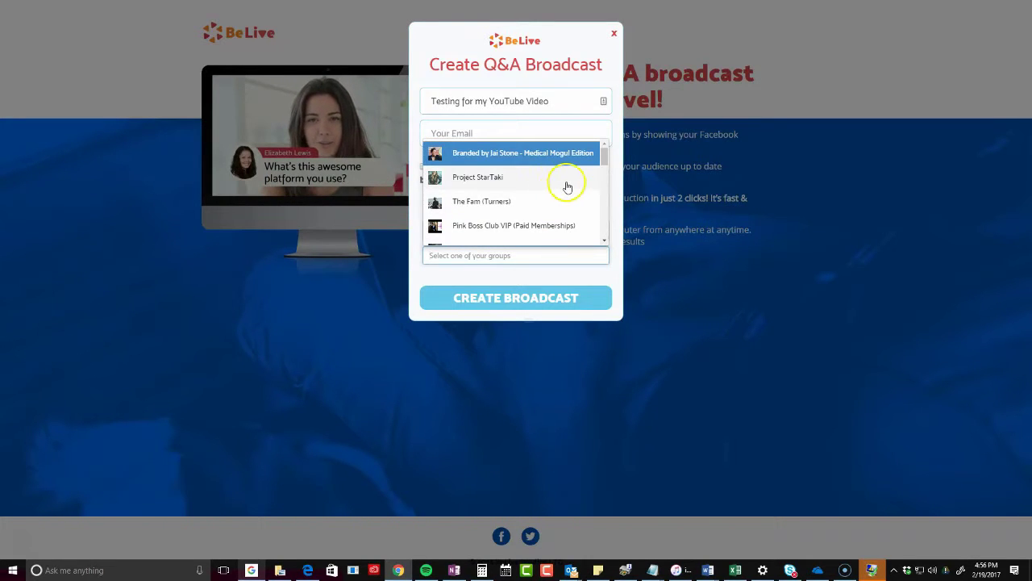
{"action": "scroll", "coordinate": [568, 187], "scroll_direction": "down", "scroll_amount": 1}
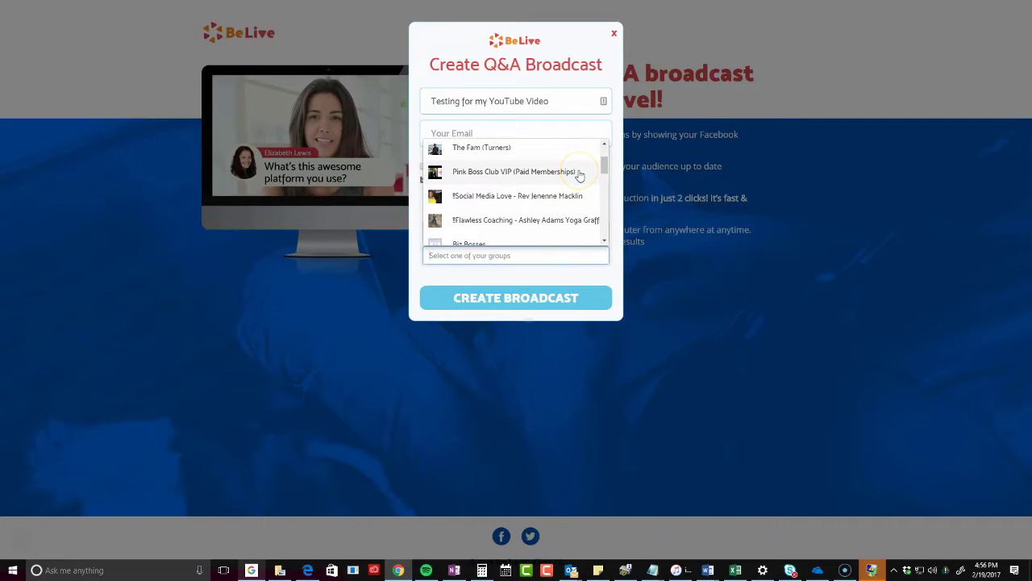
{"action": "scroll", "coordinate": [579, 176], "scroll_direction": "up", "scroll_amount": 2}
{"action": "scroll", "coordinate": [579, 176], "scroll_direction": "down", "scroll_amount": 4}
{"action": "scroll", "coordinate": [579, 176], "scroll_direction": "up", "scroll_amount": 2}
{"action": "scroll", "coordinate": [579, 176], "scroll_direction": "down", "scroll_amount": 6}
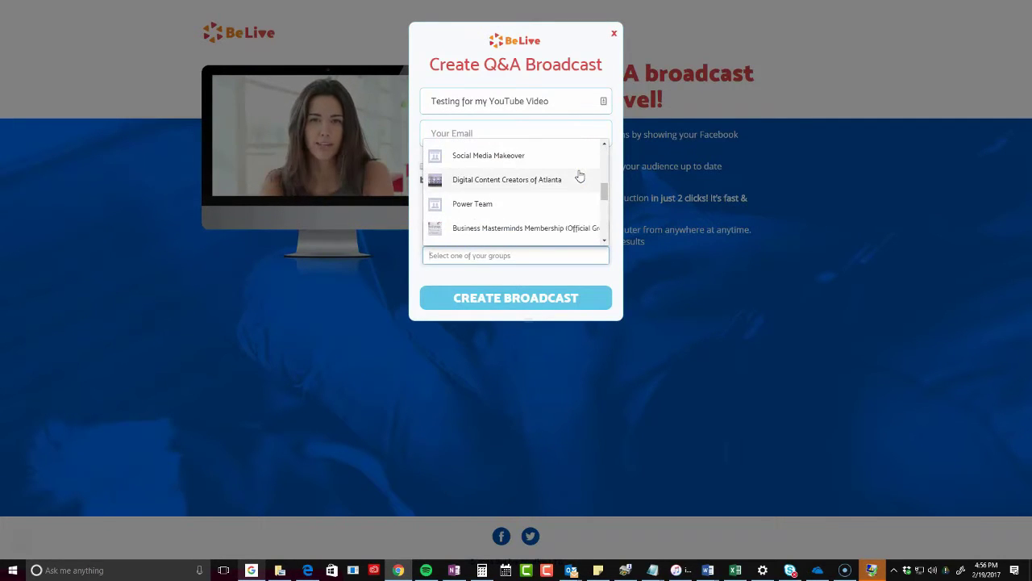
{"action": "scroll", "coordinate": [578, 175], "scroll_direction": "down", "scroll_amount": 2}
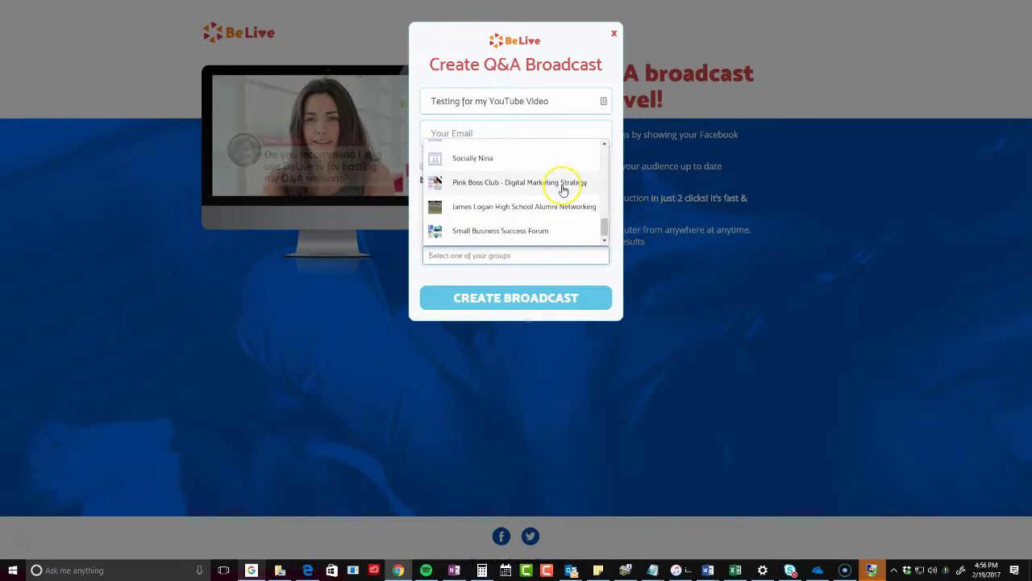
{"action": "left_click", "coordinate": [563, 184]}
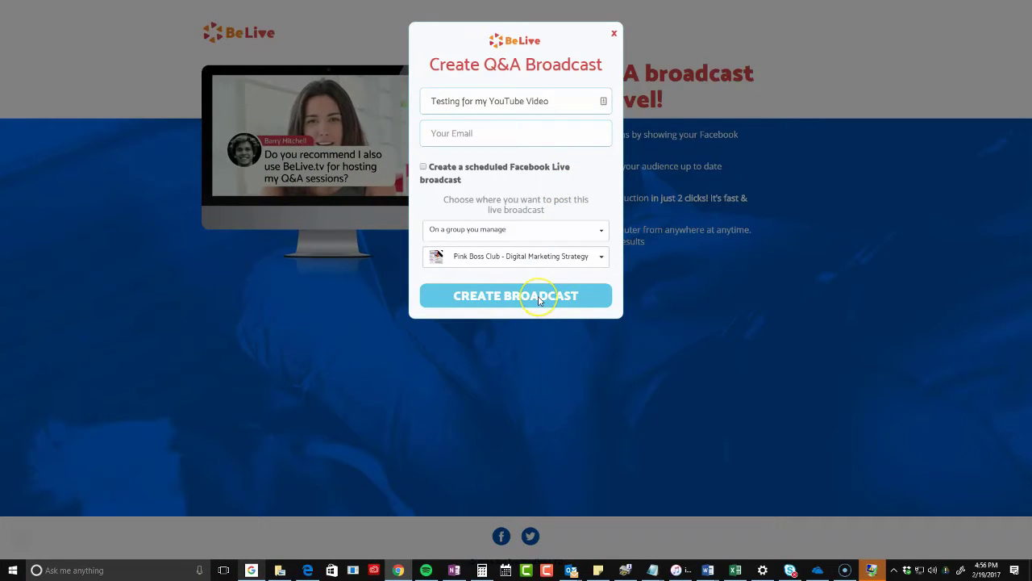
Replace the end of the share text with 'Tu', then enter and delete a contact e-mail address
{"action": "left_click", "coordinate": [553, 104]}
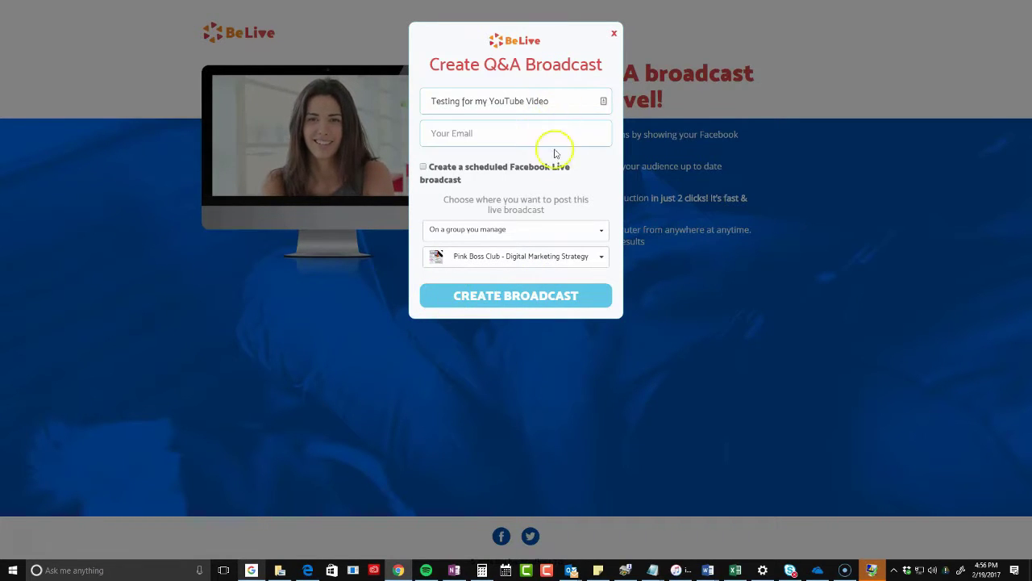
{"action": "left_click_drag", "start_coordinate": [549, 100], "coordinate": [505, 105]}
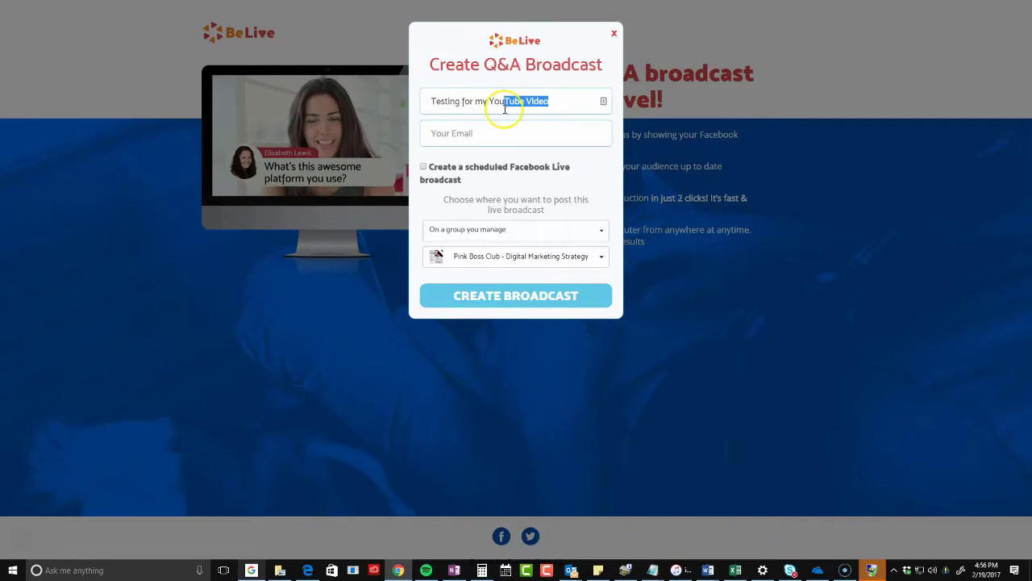
{"action": "type", "text": "Tu"}
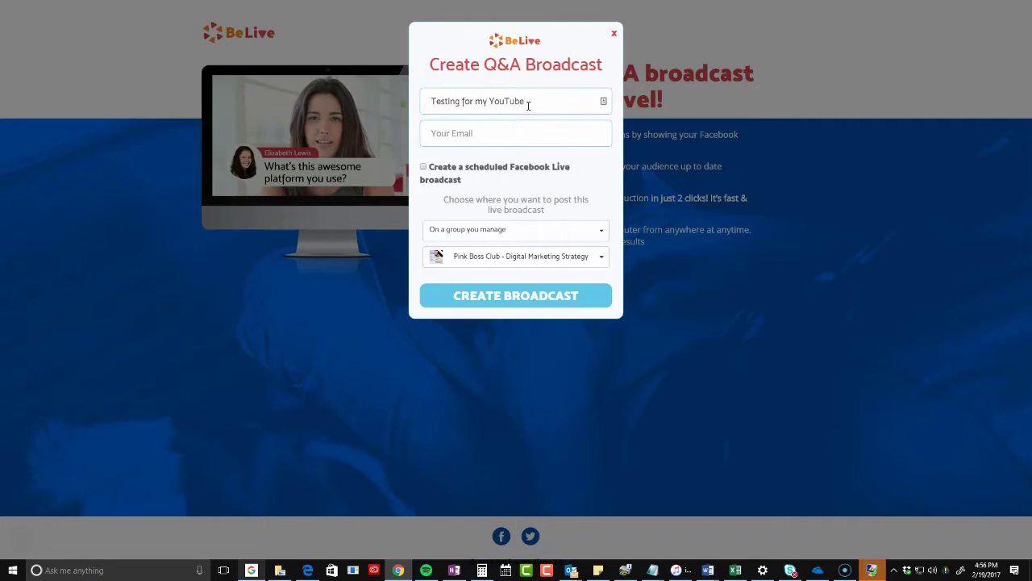
{"action": "left_click", "coordinate": [496, 132]}
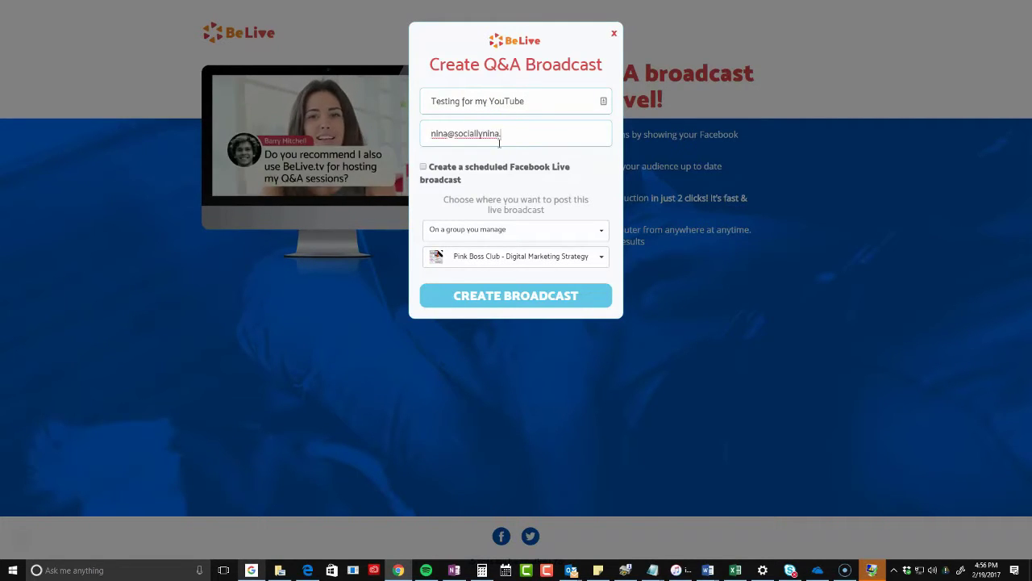
{"action": "left_click_drag", "start_coordinate": [535, 136], "coordinate": [387, 141]}
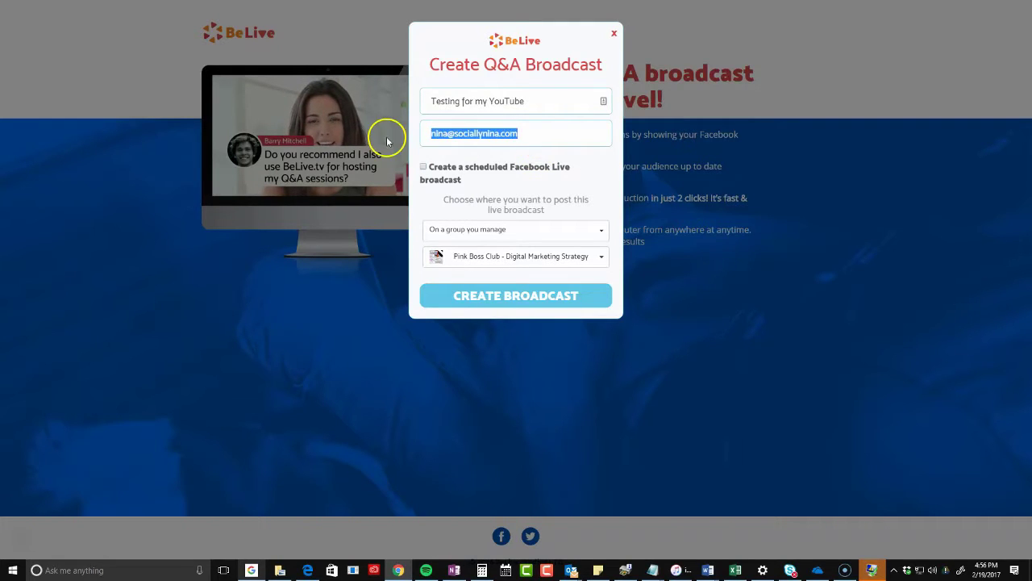
{"action": "key", "text": "BackSpace"}
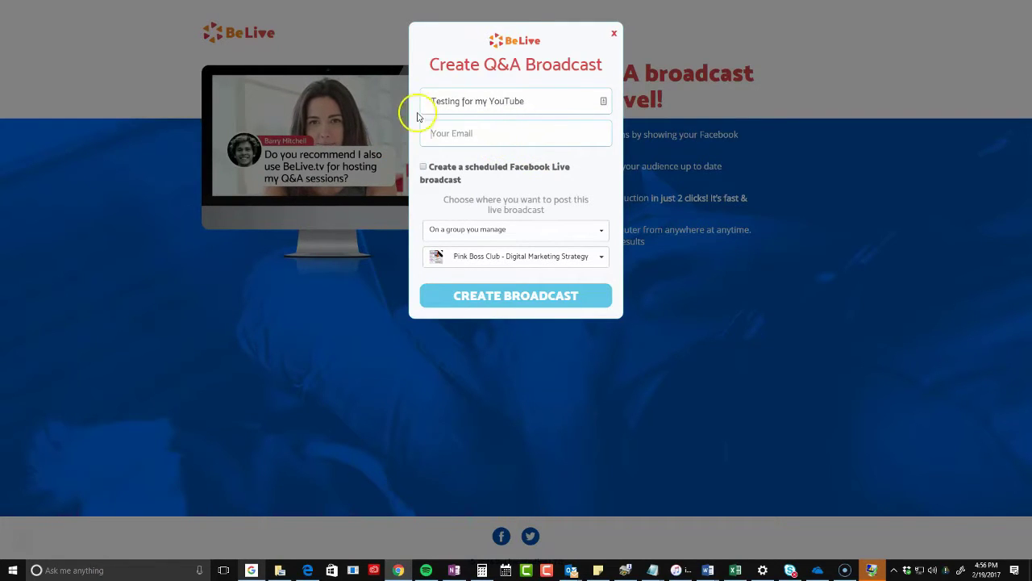
Keep group posting to Pink Boss Club, then close the form and reopen a fresh one
{"action": "left_click", "coordinate": [568, 258]}
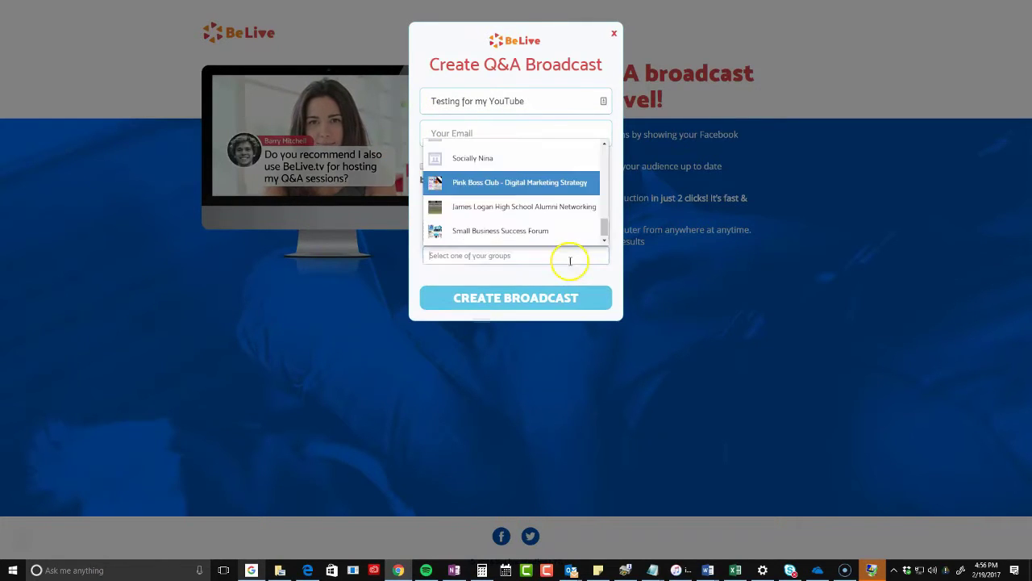
{"action": "left_click", "coordinate": [542, 185]}
{"action": "left_click", "coordinate": [523, 234]}
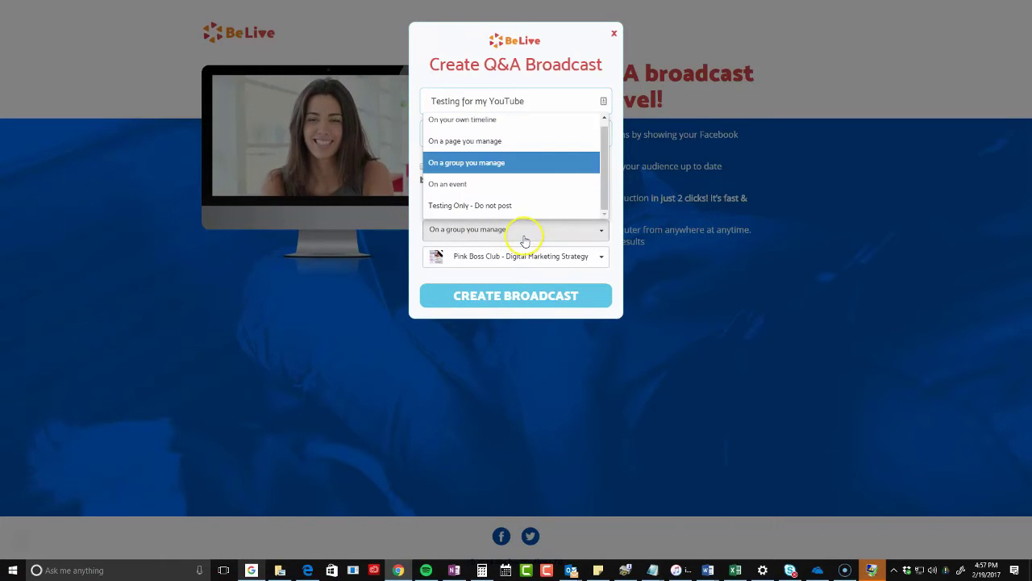
{"action": "left_click", "coordinate": [517, 170]}
{"action": "left_click", "coordinate": [525, 258]}
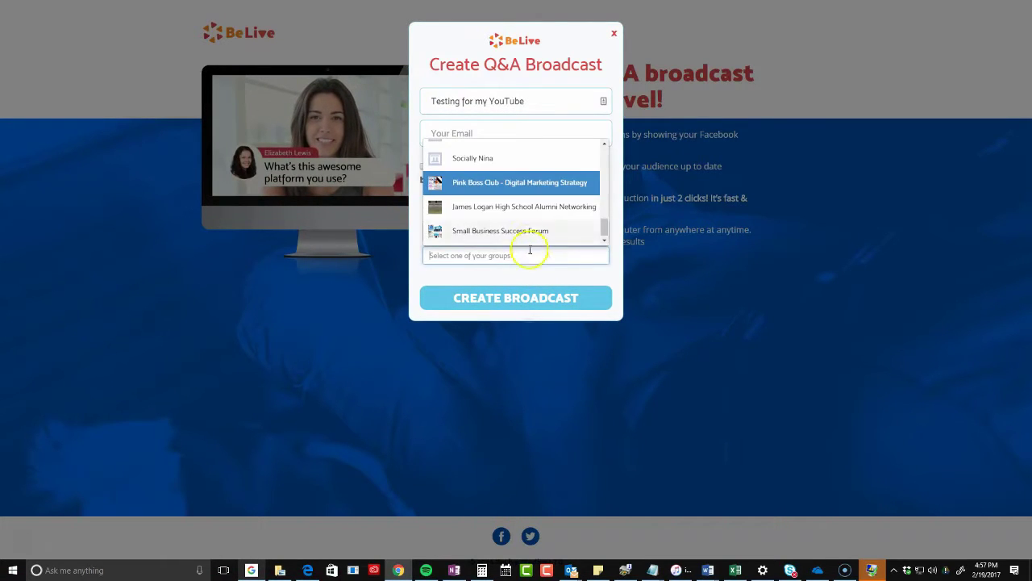
{"action": "left_click", "coordinate": [525, 185]}
{"action": "left_click", "coordinate": [613, 35]}
{"action": "left_click", "coordinate": [525, 286]}
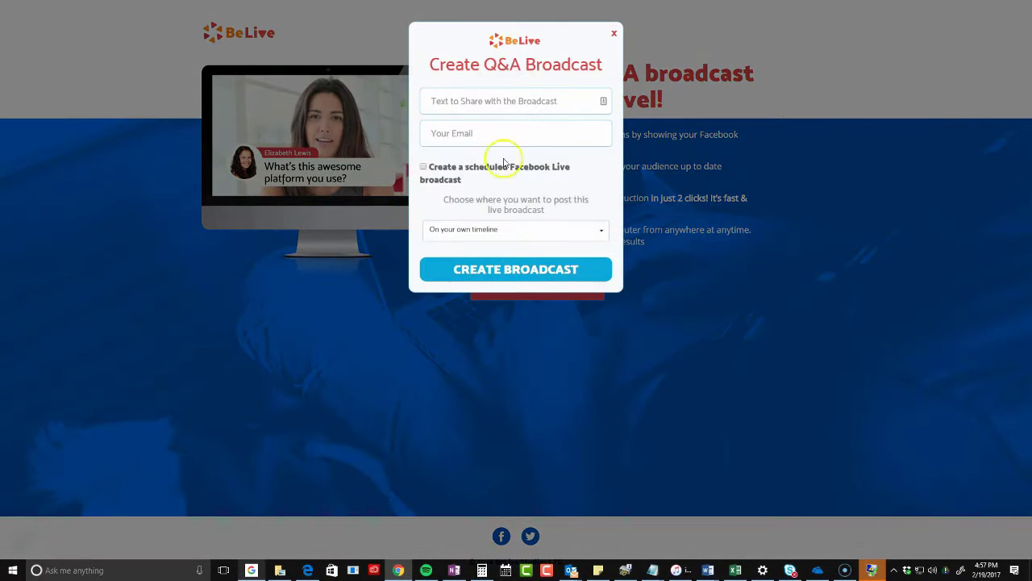
Title the broadcast 'Test for YouTube', post it to the Pink Boss Club group, and create it
{"action": "type", "text": "Test "}
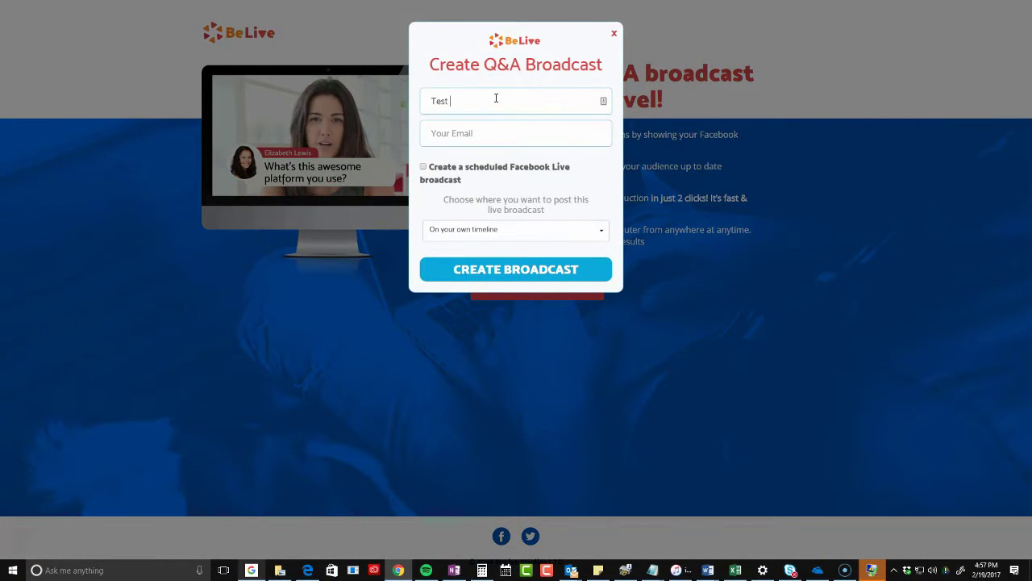
{"action": "type", "text": "for YouTube"}
{"action": "left_click", "coordinate": [474, 230]}
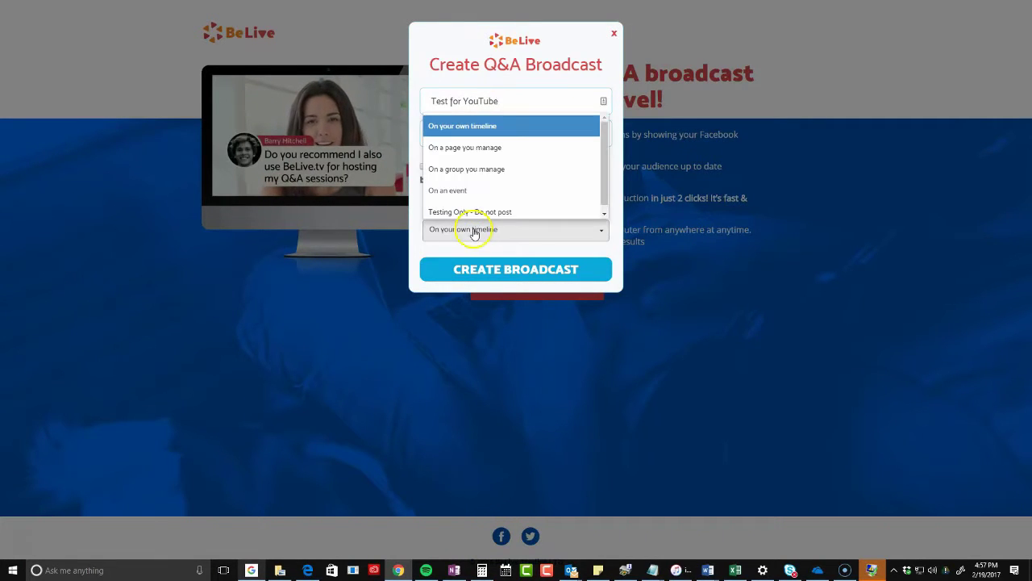
{"action": "left_click", "coordinate": [476, 169]}
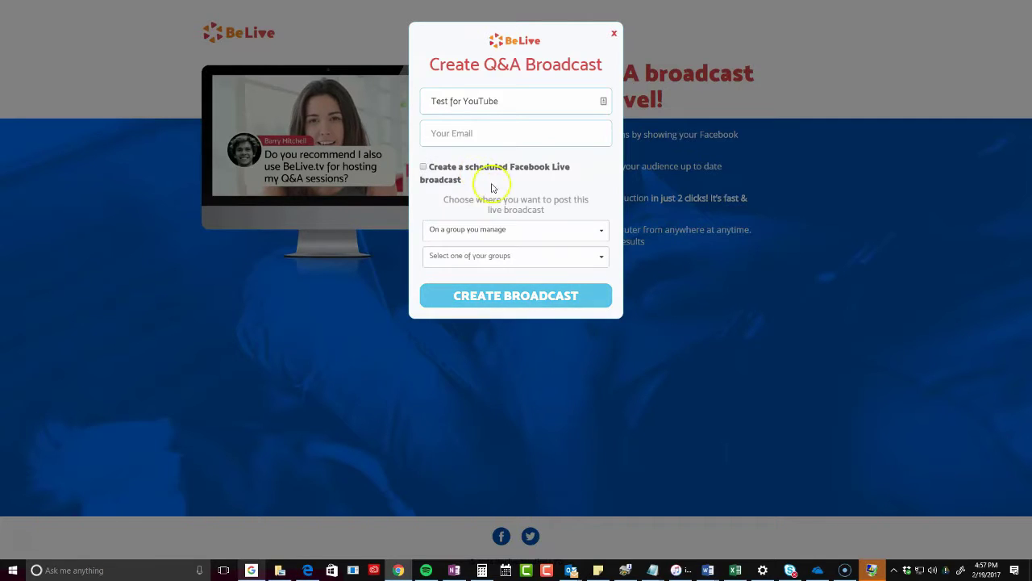
{"action": "left_click", "coordinate": [497, 256]}
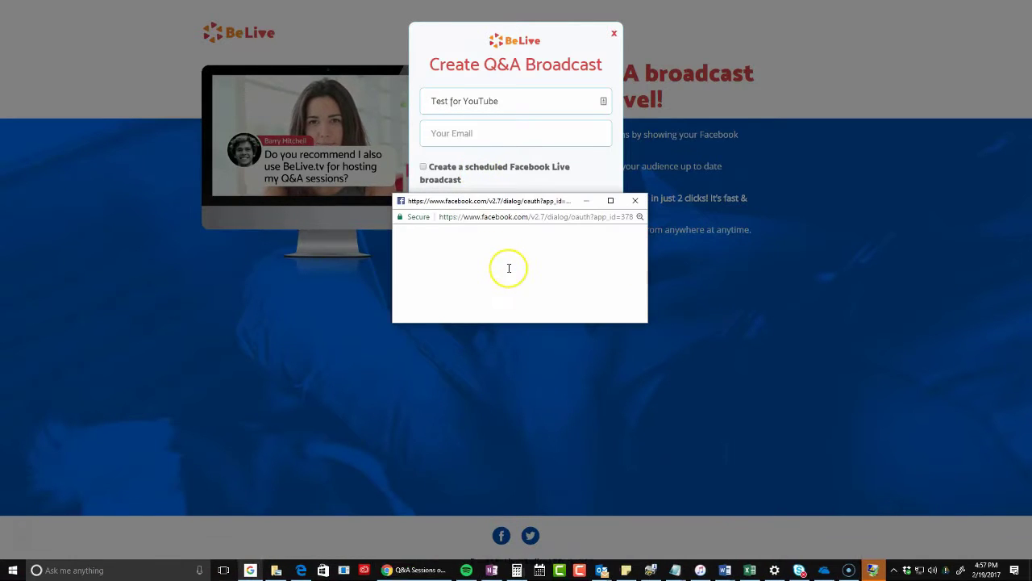
{"action": "scroll", "coordinate": [512, 205], "scroll_direction": "down", "scroll_amount": 5}
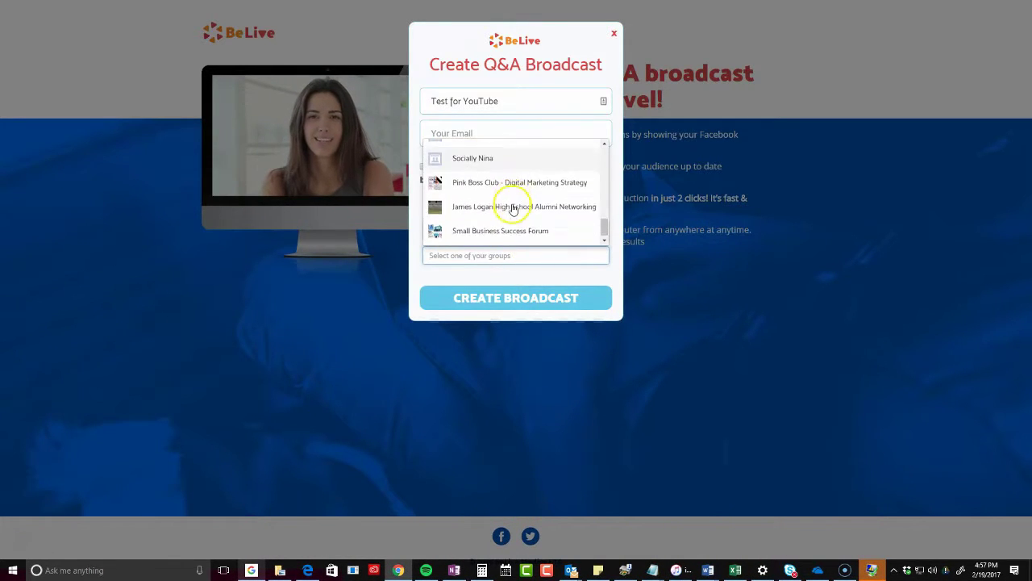
{"action": "left_click", "coordinate": [511, 183]}
{"action": "left_click", "coordinate": [516, 298]}
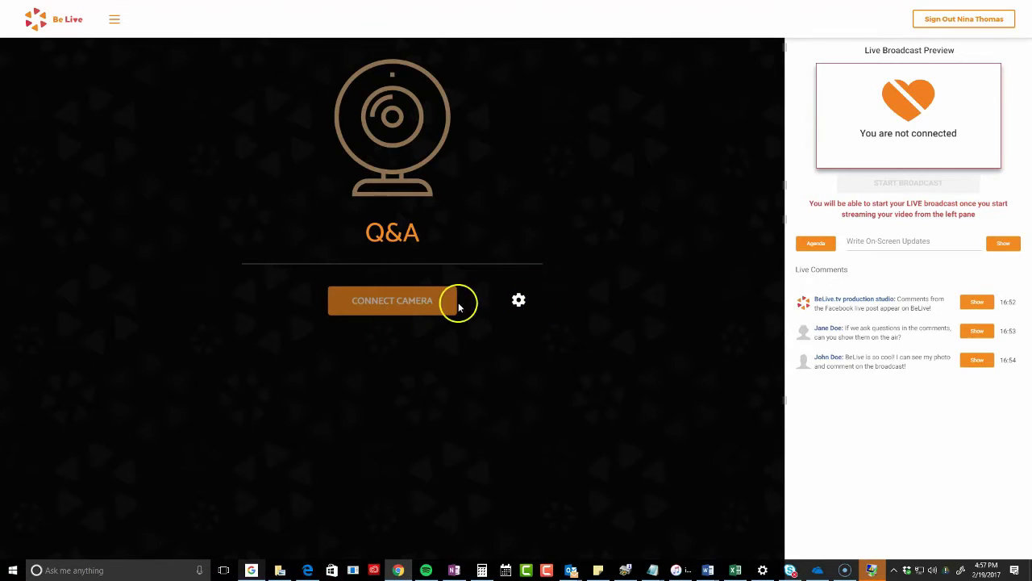
Keep resolution at qHD 540p and select Microphone (Yeti Stereo Microphone) as the audio input
{"action": "left_click", "coordinate": [518, 300]}
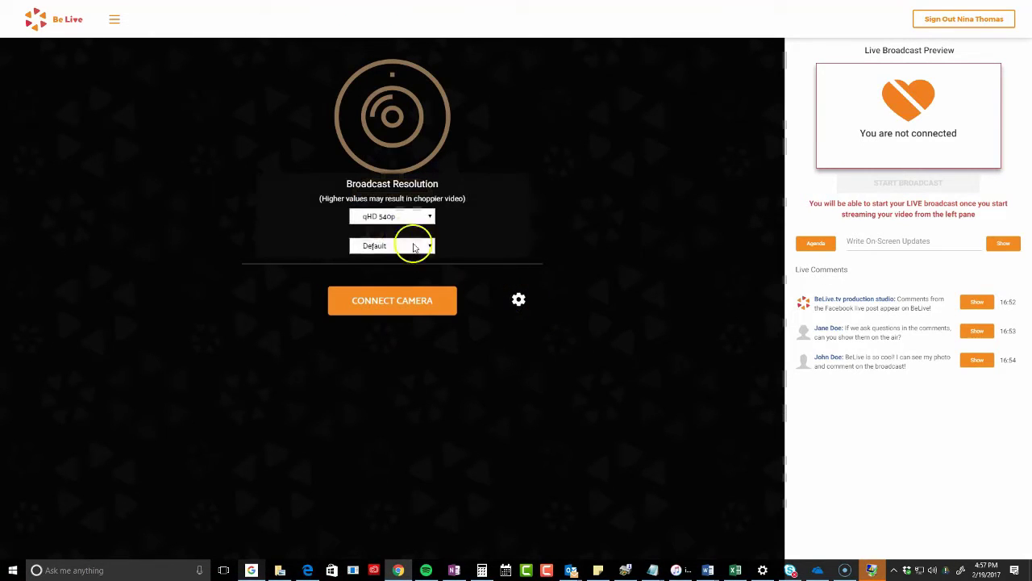
{"action": "left_click", "coordinate": [395, 216]}
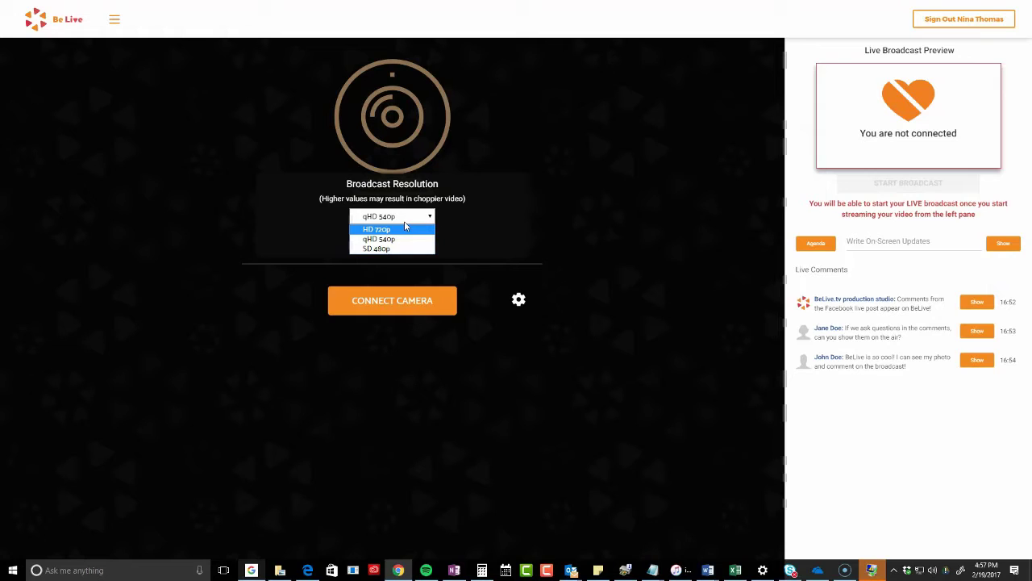
{"action": "left_click", "coordinate": [378, 232]}
{"action": "left_click", "coordinate": [375, 239]}
{"action": "left_click", "coordinate": [410, 248]}
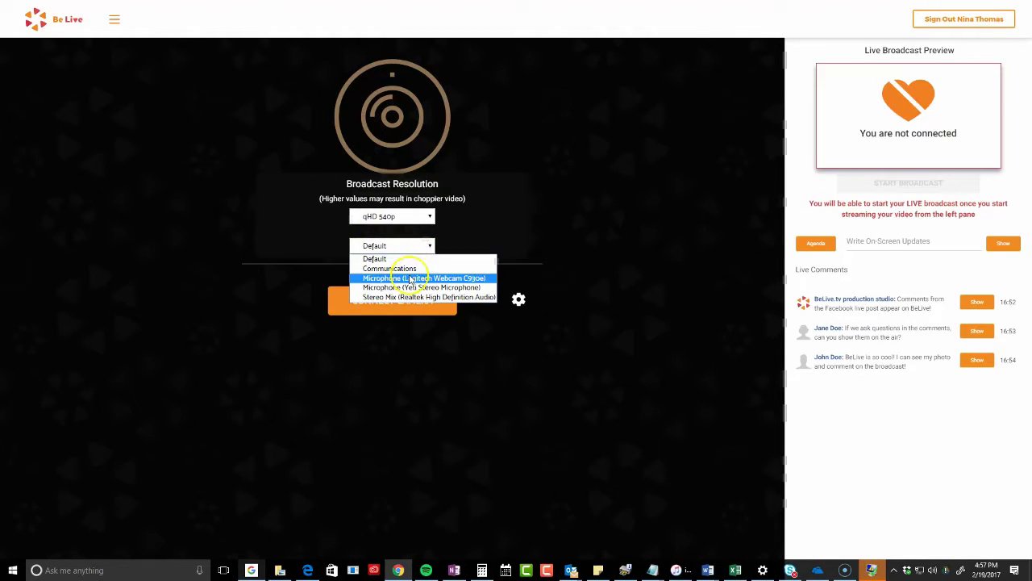
{"action": "left_click", "coordinate": [412, 264]}
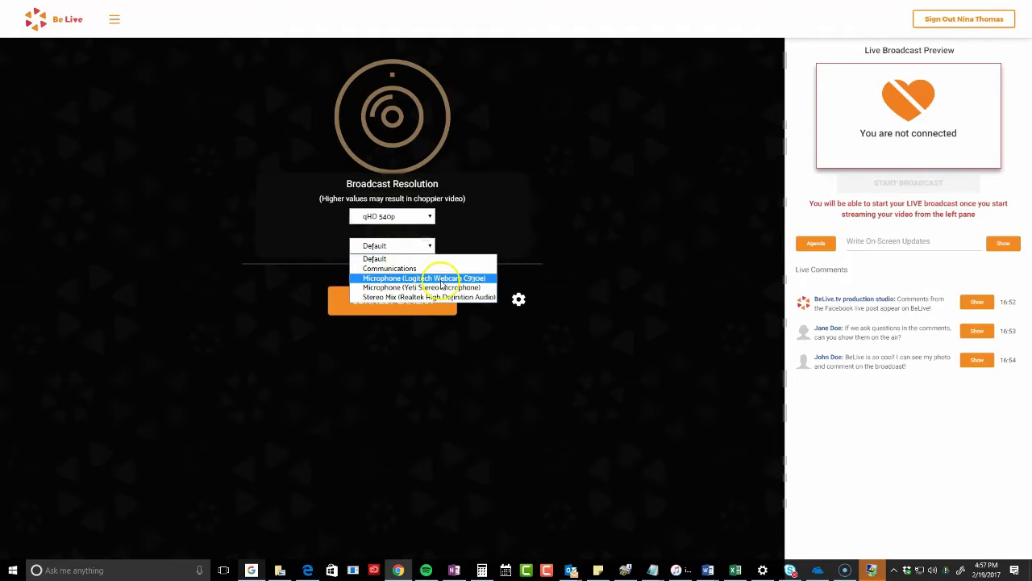
{"action": "left_click", "coordinate": [442, 288]}
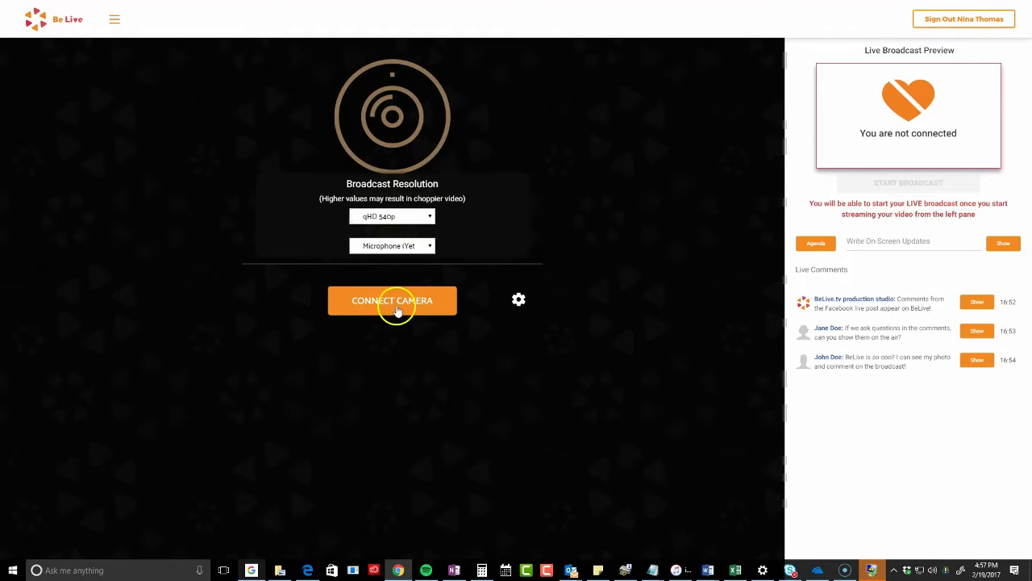
{"action": "left_click", "coordinate": [393, 303]}
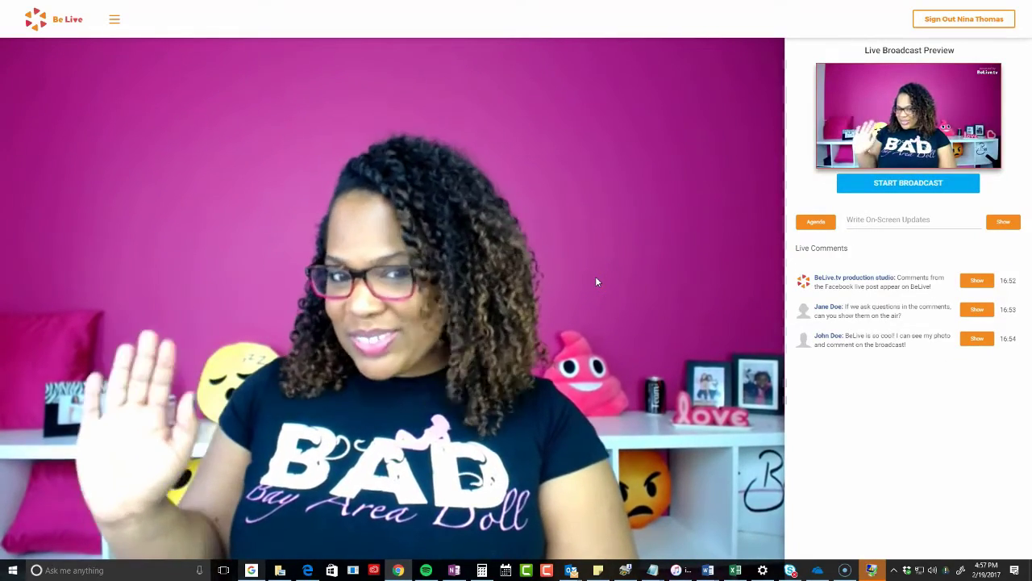
Connect the camera, then show and hide each of the three live comments on screen
{"action": "left_click", "coordinate": [438, 163]}
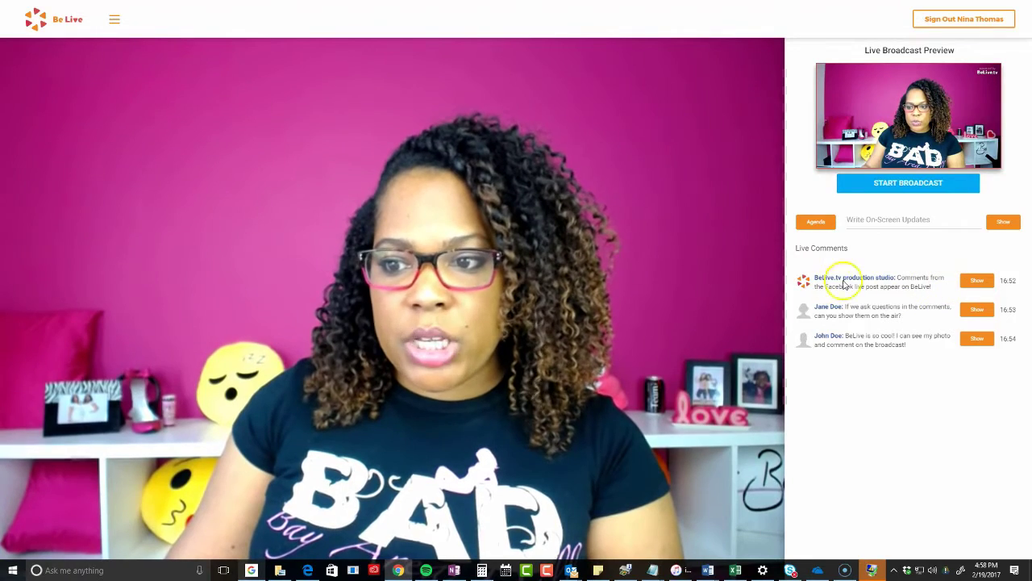
{"action": "left_click_drag", "start_coordinate": [779, 249], "coordinate": [927, 362]}
{"action": "left_click", "coordinate": [979, 279]}
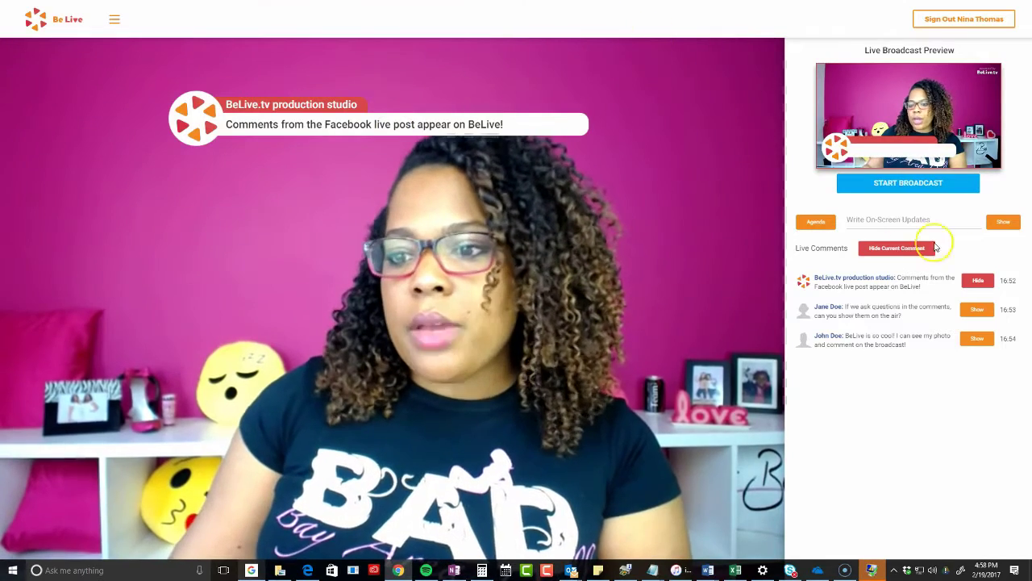
{"action": "left_click", "coordinate": [976, 282]}
{"action": "left_click", "coordinate": [976, 309]}
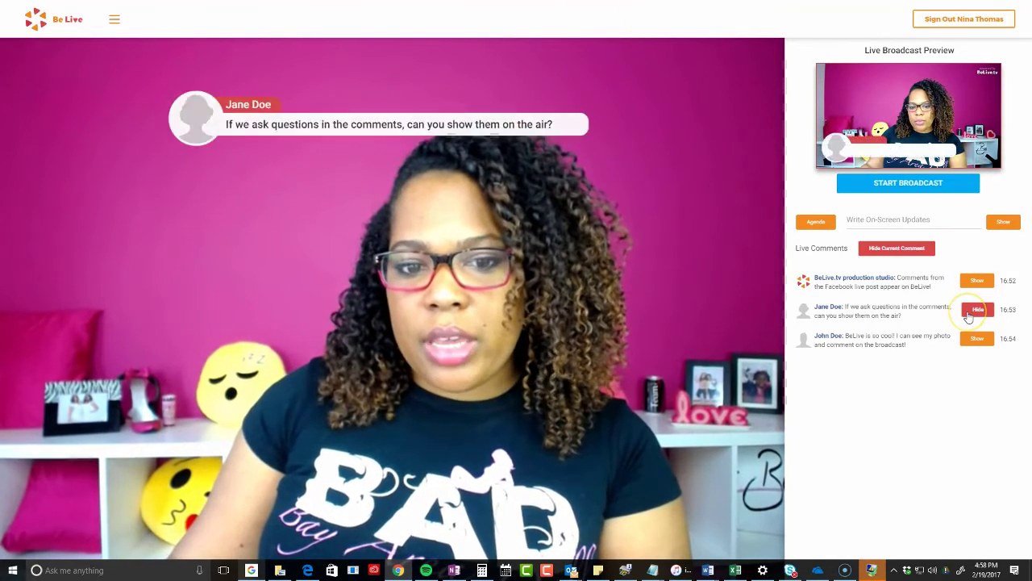
{"action": "left_click", "coordinate": [976, 311]}
{"action": "left_click", "coordinate": [977, 339]}
{"action": "left_click", "coordinate": [975, 339]}
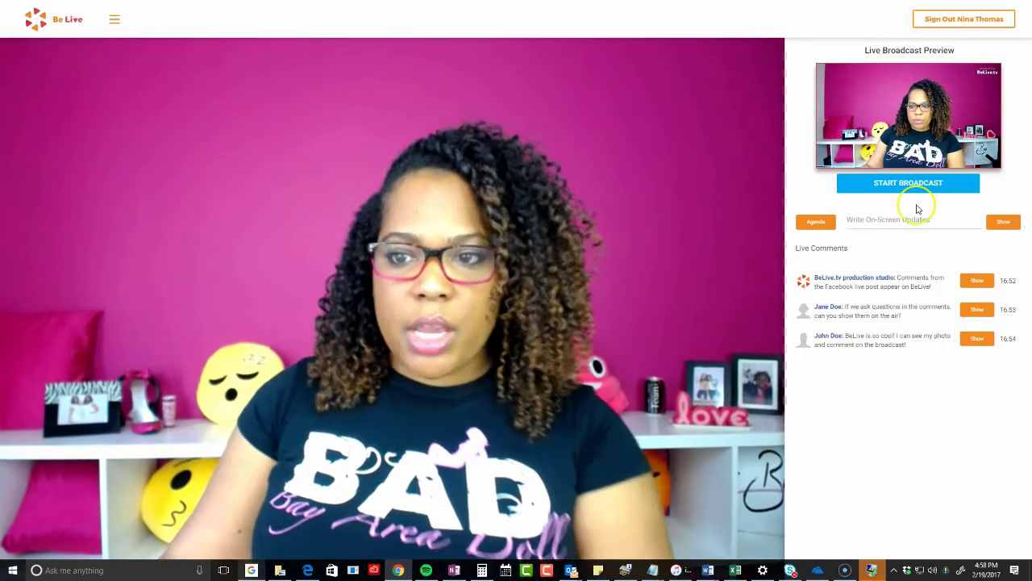
{"action": "left_click", "coordinate": [915, 221]}
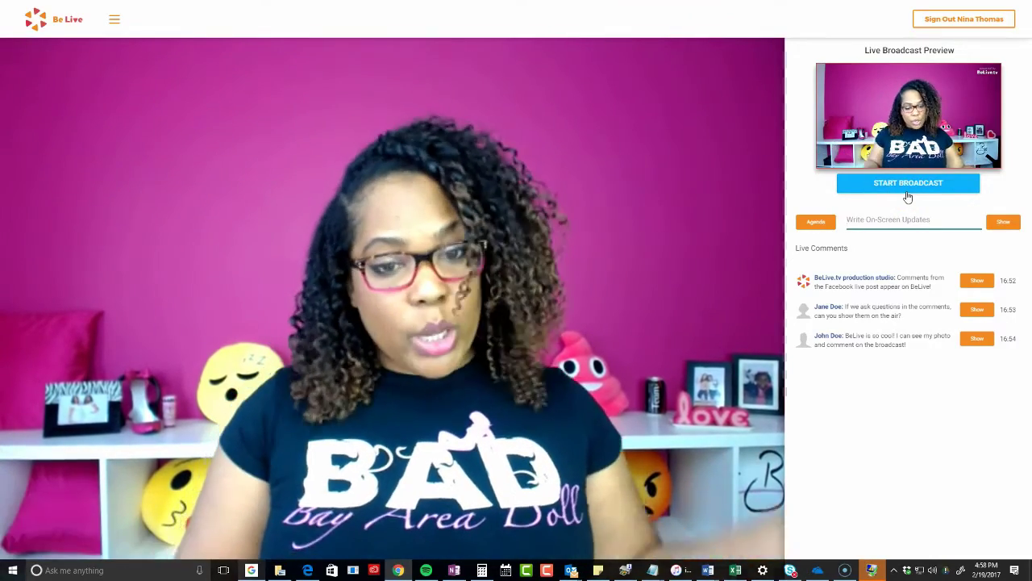
{"action": "type", "text": "www.sociallynina.com"}
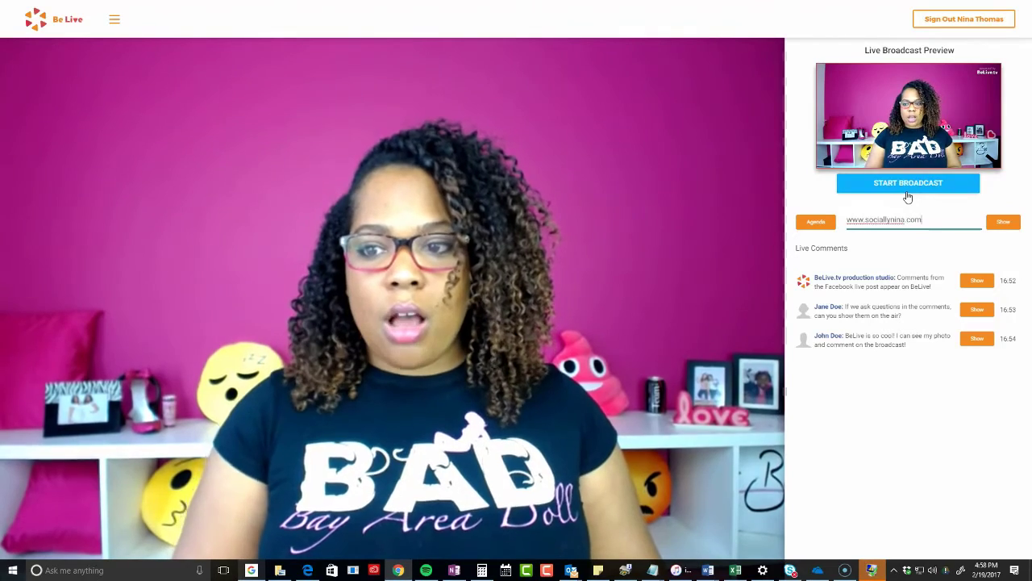
{"action": "left_click", "coordinate": [1007, 227]}
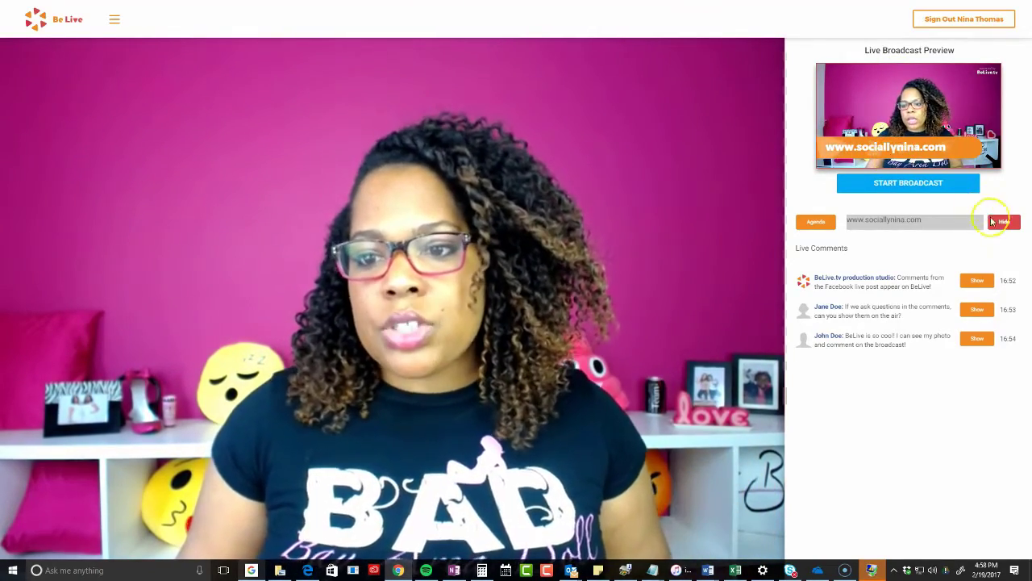
{"action": "left_click", "coordinate": [1001, 223]}
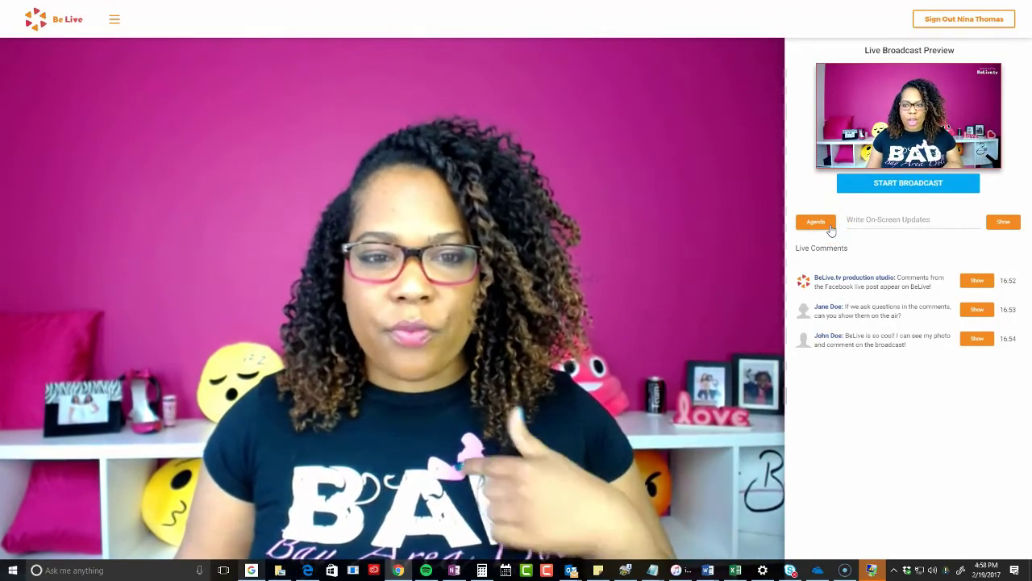
{"action": "left_click", "coordinate": [815, 222]}
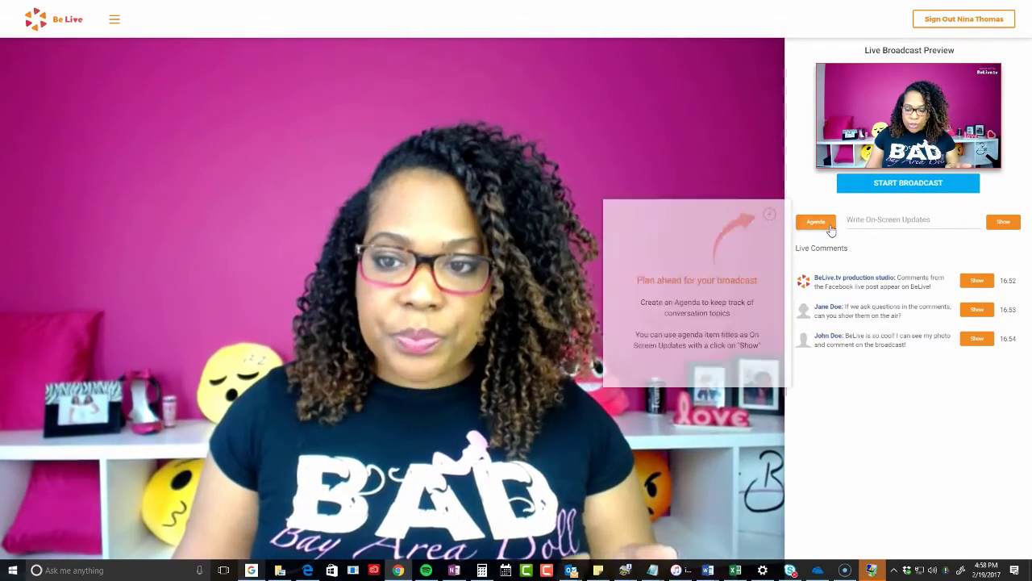
{"action": "left_click", "coordinate": [716, 273]}
{"action": "left_click", "coordinate": [771, 218]}
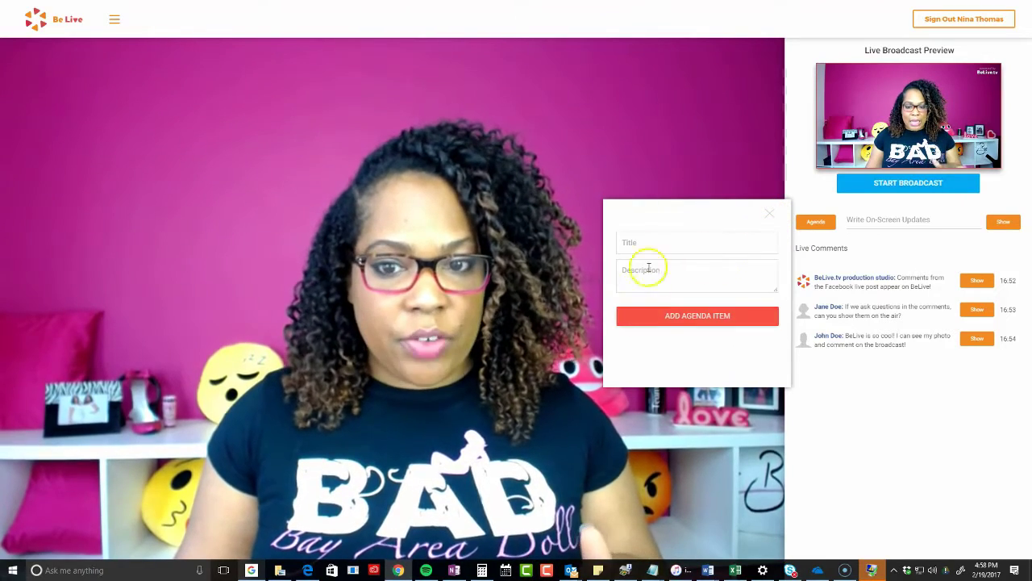
{"action": "left_click", "coordinate": [655, 246]}
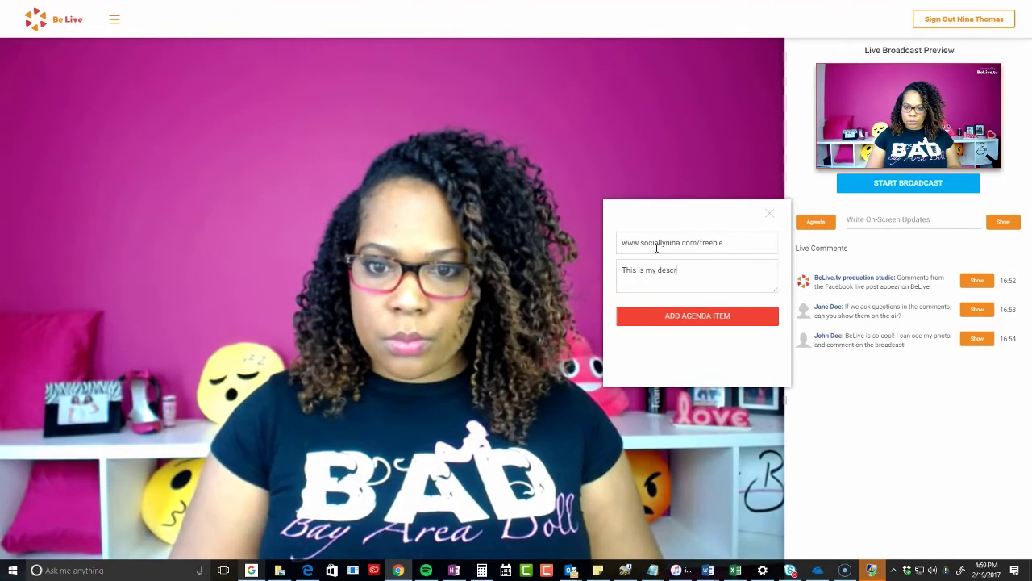
{"action": "left_click", "coordinate": [704, 314]}
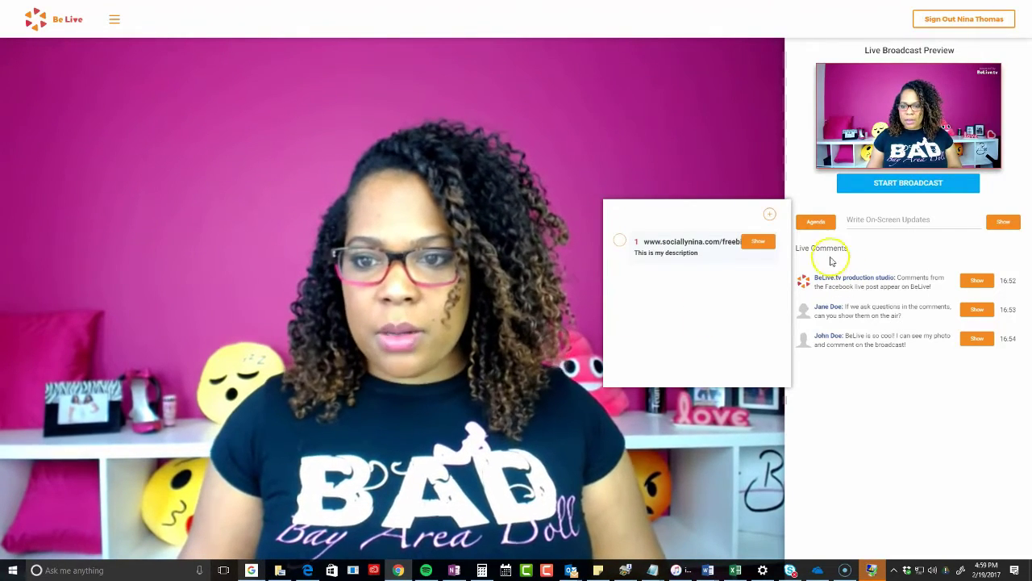
{"action": "left_click", "coordinate": [770, 216]}
{"action": "type", "text": "www.sociallynina.com"}
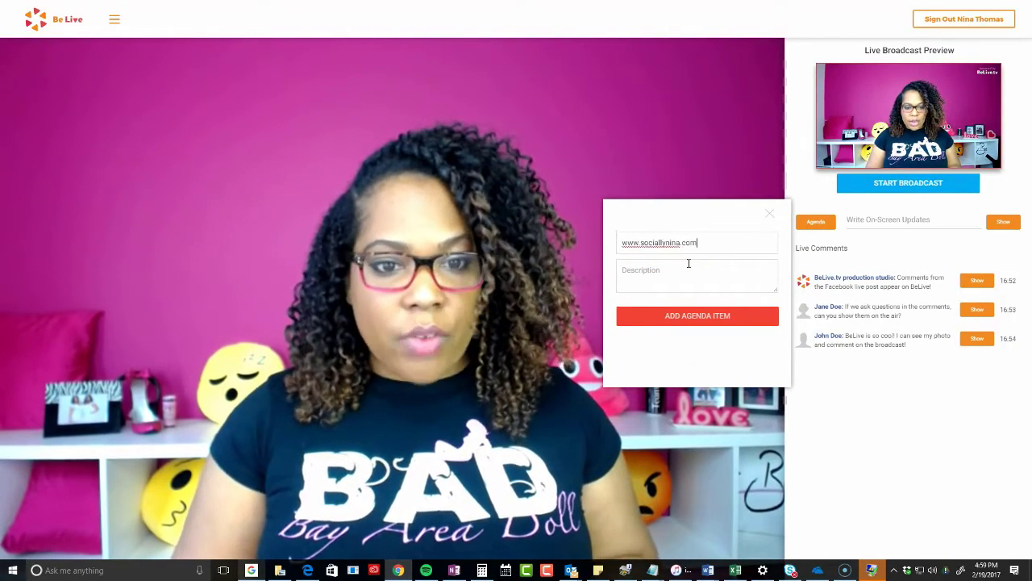
{"action": "left_click", "coordinate": [664, 315]}
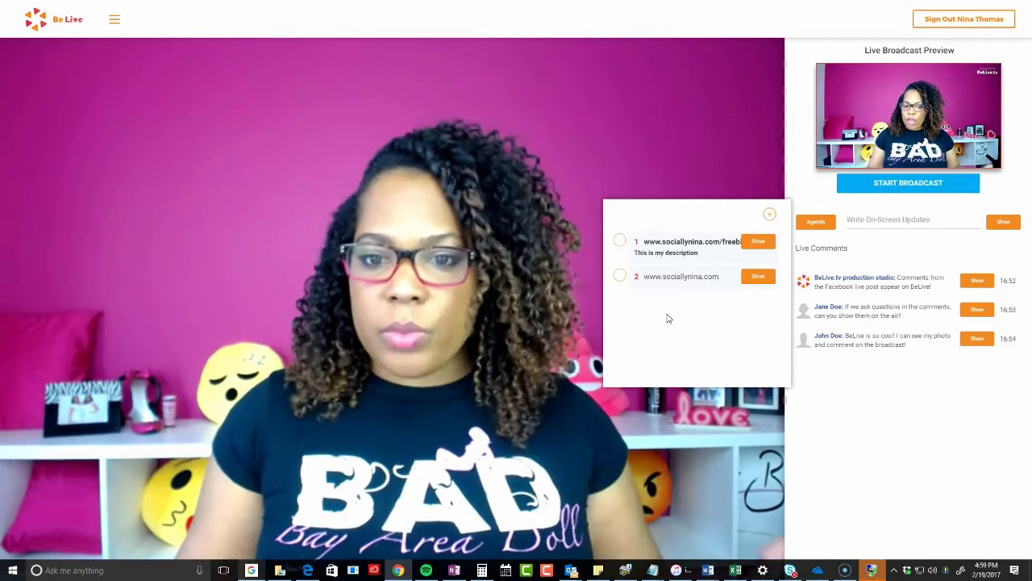
{"action": "left_click", "coordinate": [769, 215]}
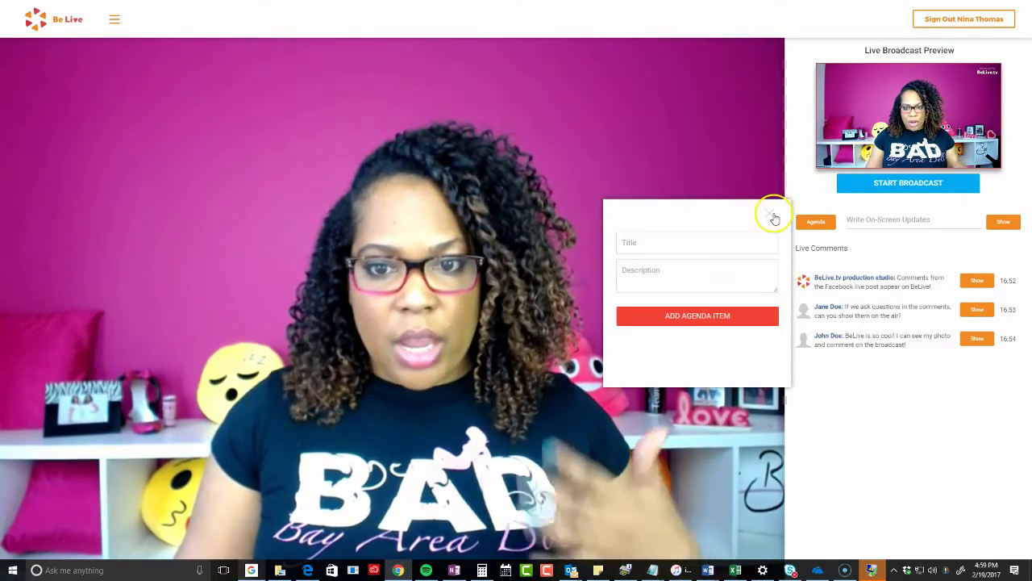
{"action": "left_click", "coordinate": [681, 240]}
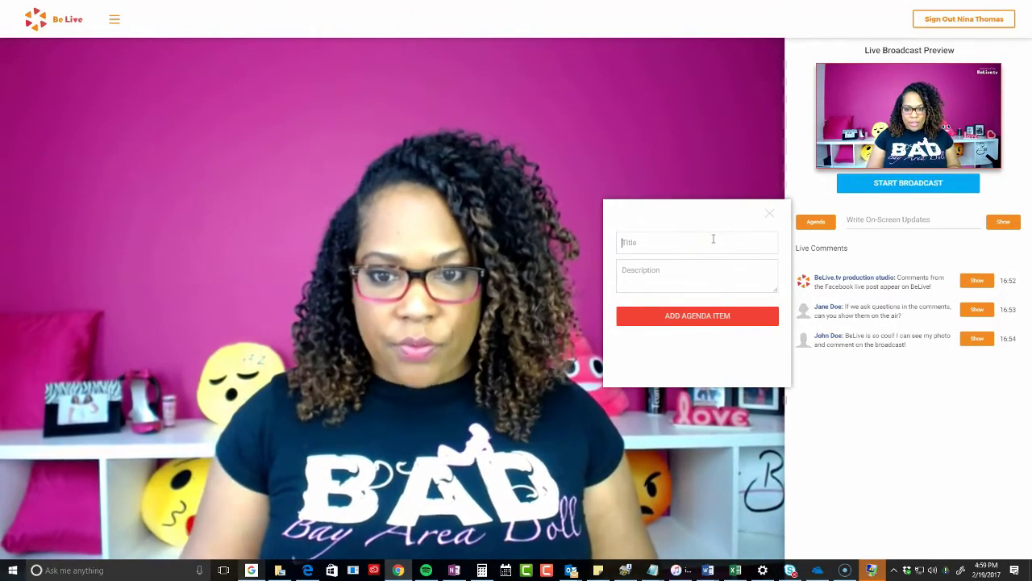
{"action": "left_click", "coordinate": [774, 218]}
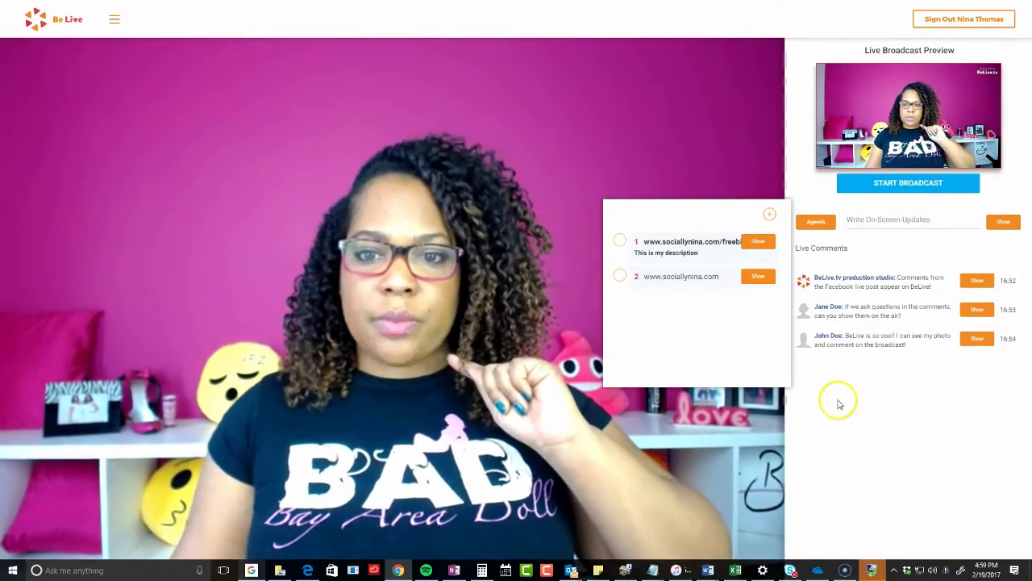
Show the freebie link banner, switch to the second link's banner, then hide it
{"action": "left_click", "coordinate": [759, 242]}
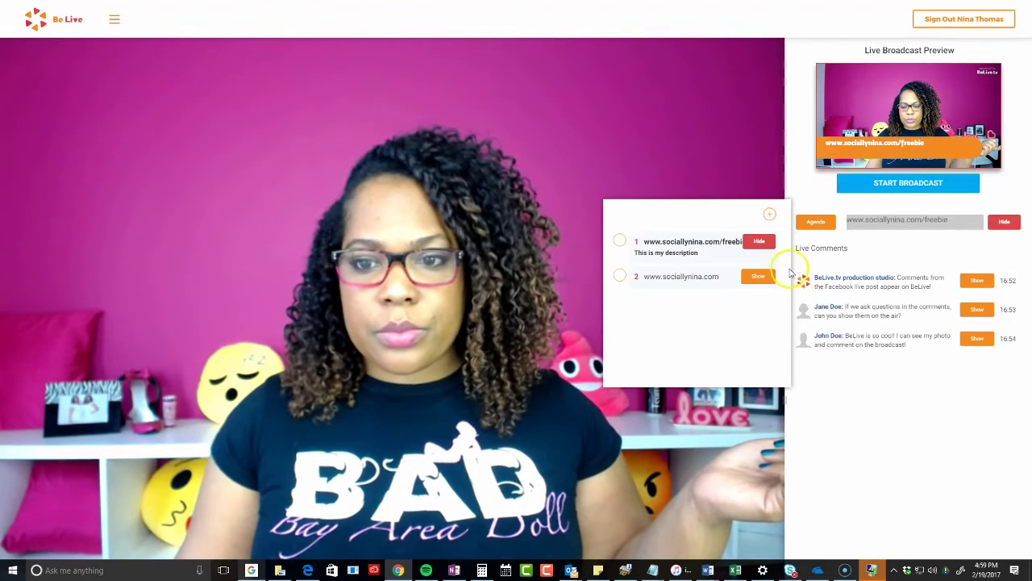
{"action": "left_click", "coordinate": [760, 278]}
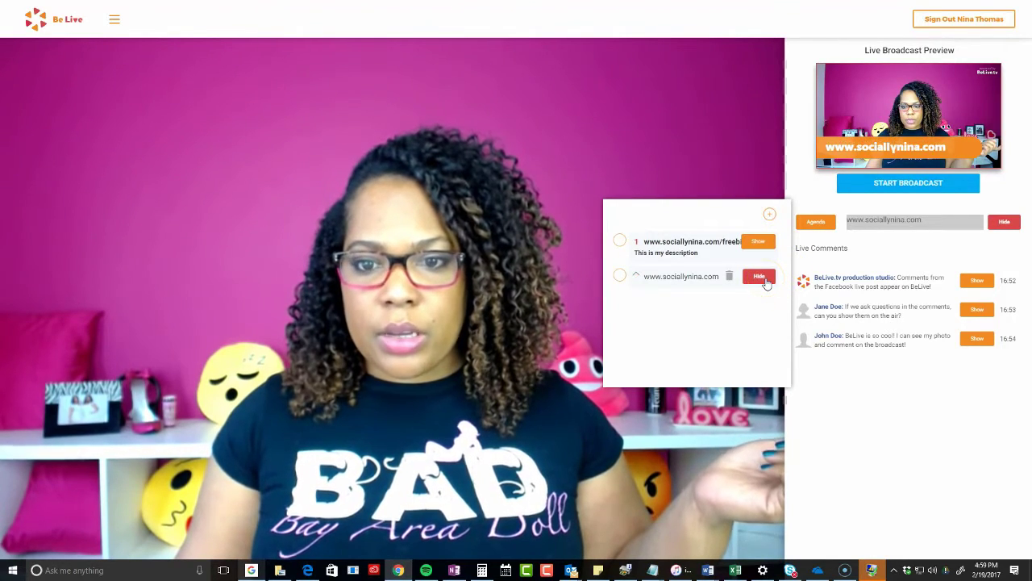
{"action": "left_click", "coordinate": [762, 279]}
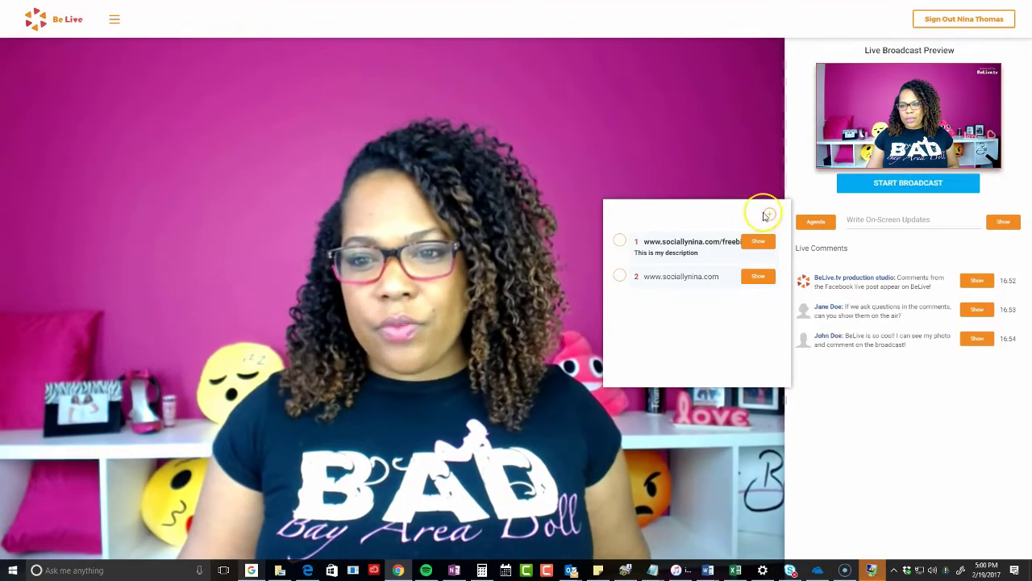
Show the freebie banner again, mark it done and undone, hide it, and close the agenda
{"action": "left_click", "coordinate": [758, 241]}
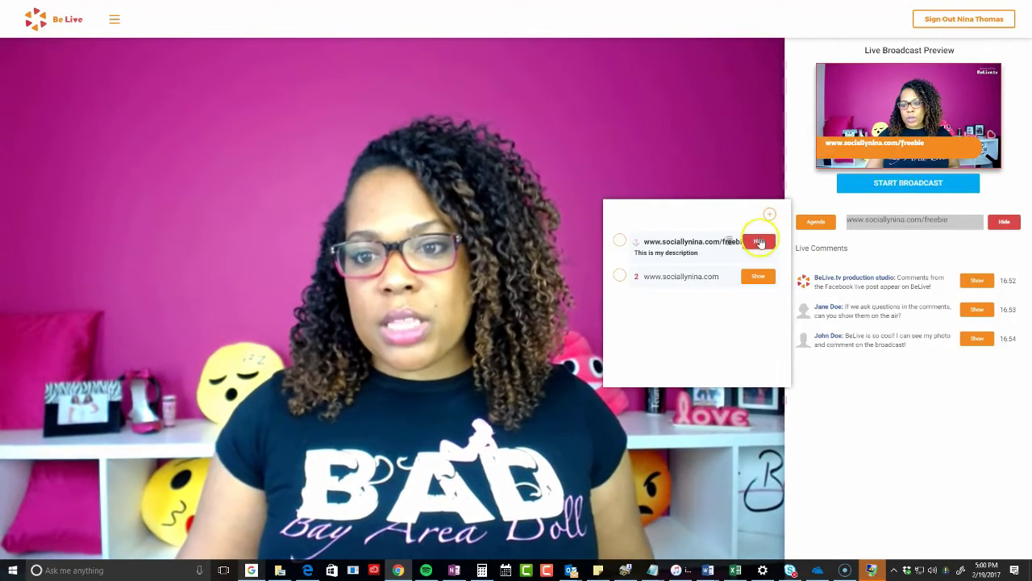
{"action": "left_click", "coordinate": [619, 240]}
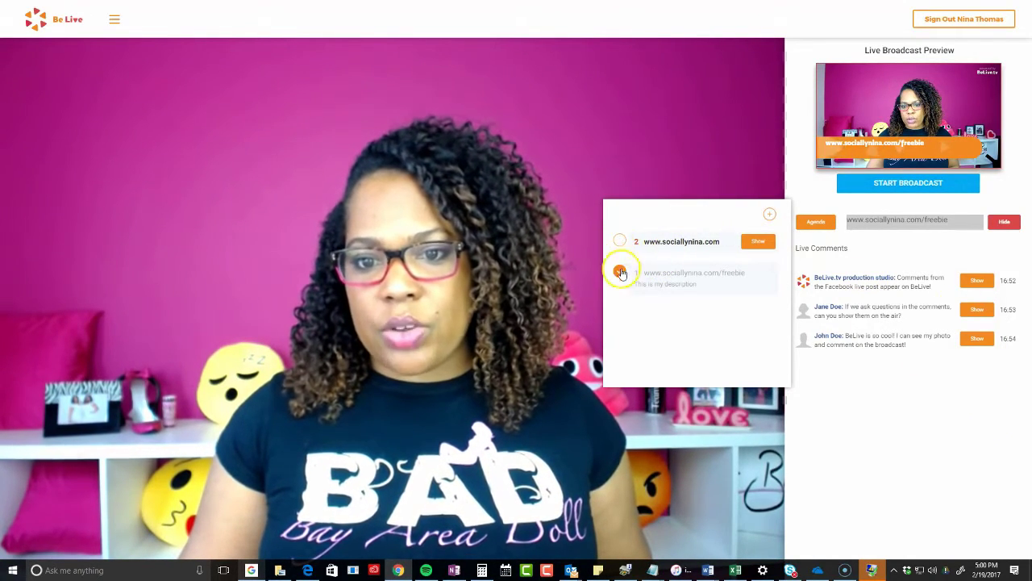
{"action": "left_click", "coordinate": [619, 272]}
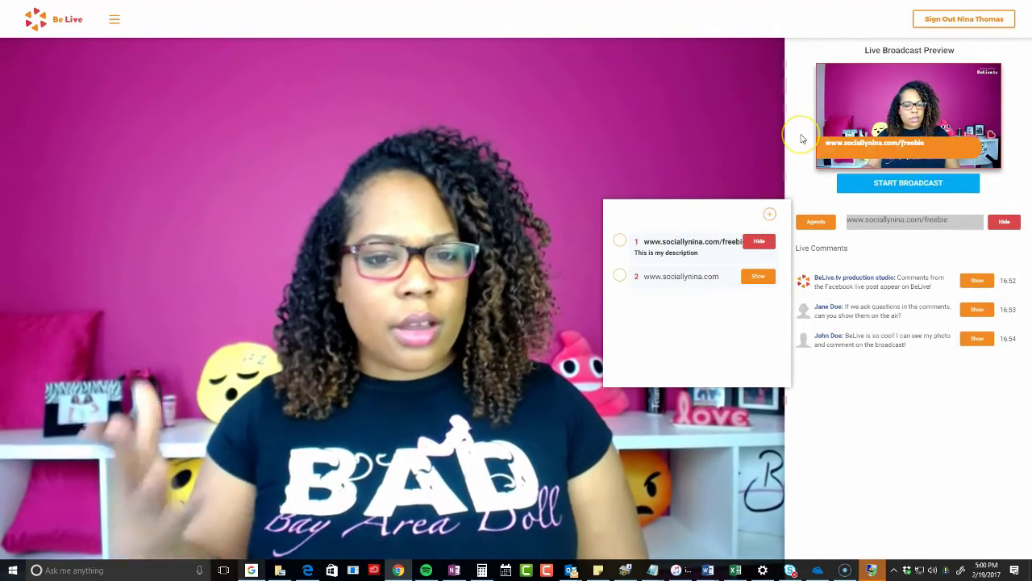
{"action": "left_click", "coordinate": [770, 124]}
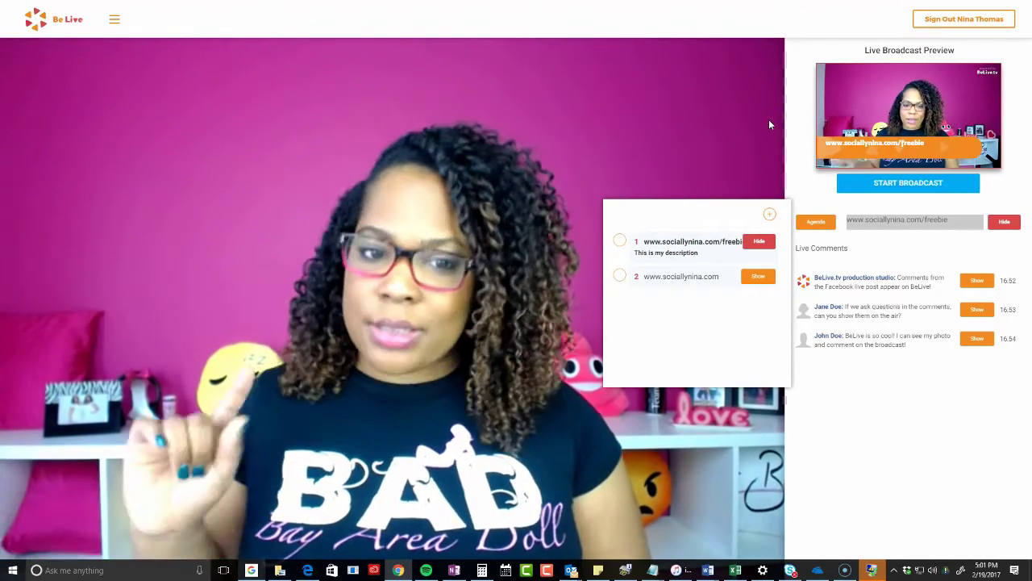
{"action": "left_click", "coordinate": [770, 122]}
{"action": "left_click", "coordinate": [988, 168]}
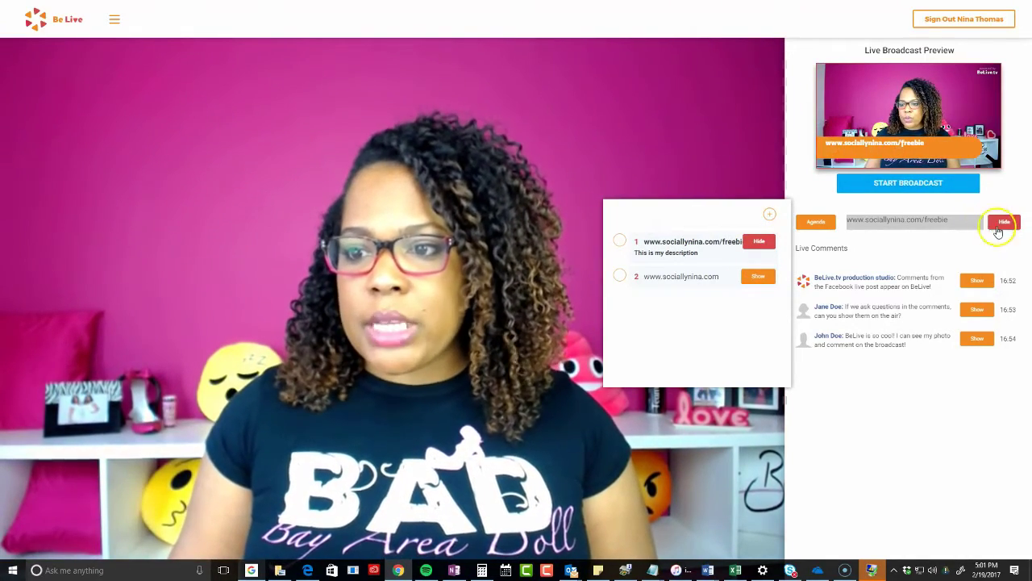
{"action": "left_click", "coordinate": [743, 244]}
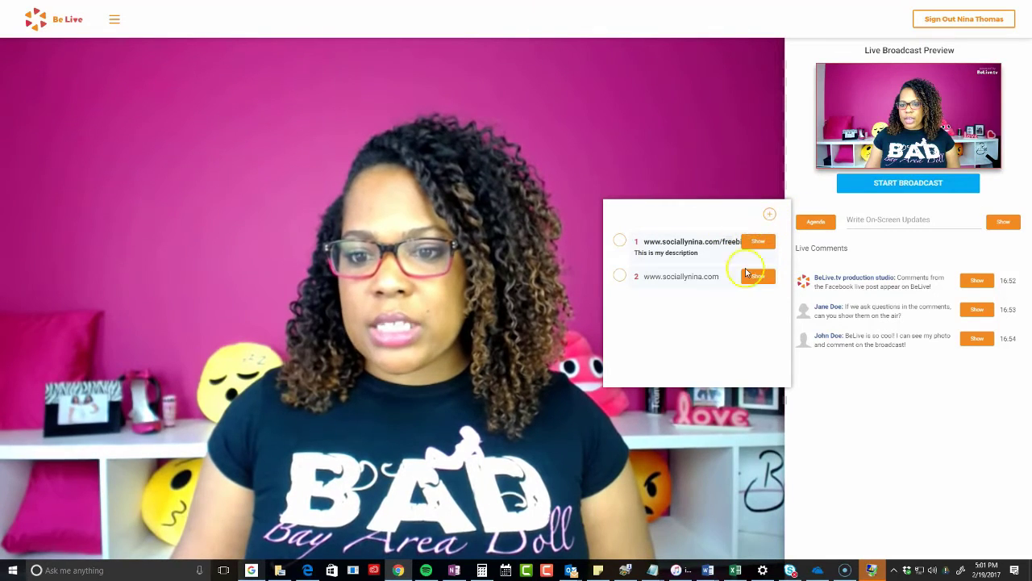
{"action": "left_click", "coordinate": [814, 221]}
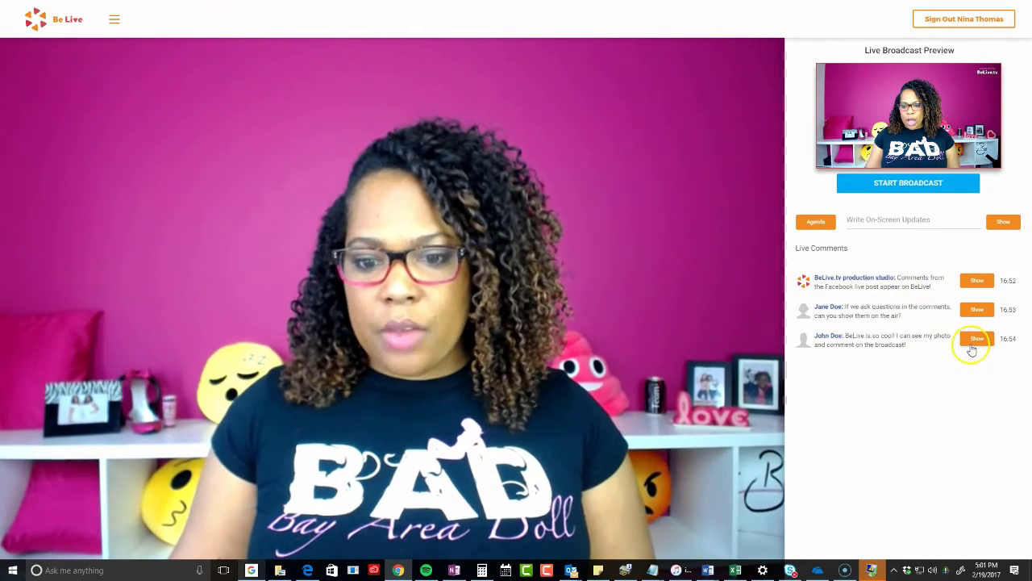
{"action": "left_click", "coordinate": [115, 20]}
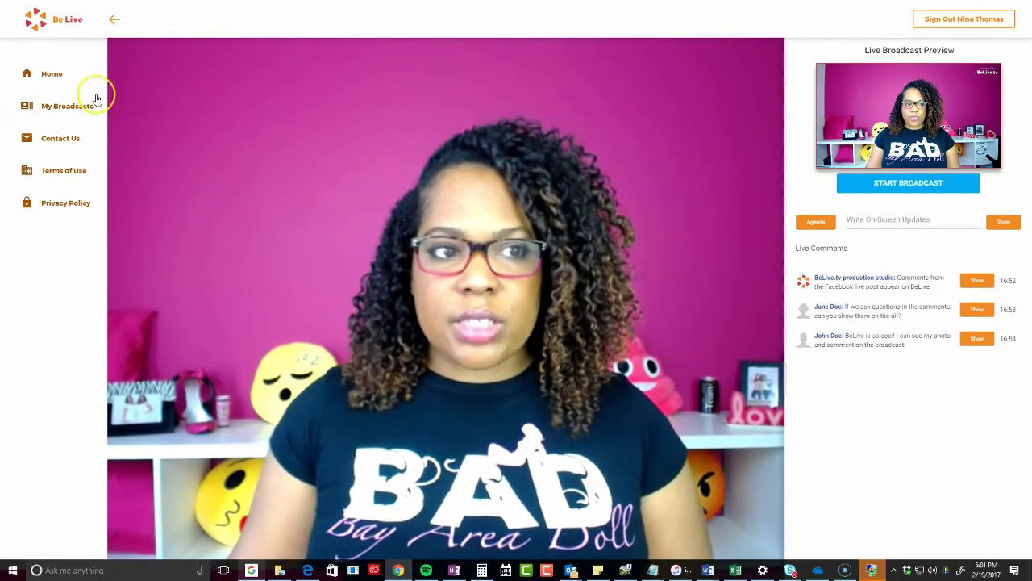
{"action": "left_click", "coordinate": [114, 20]}
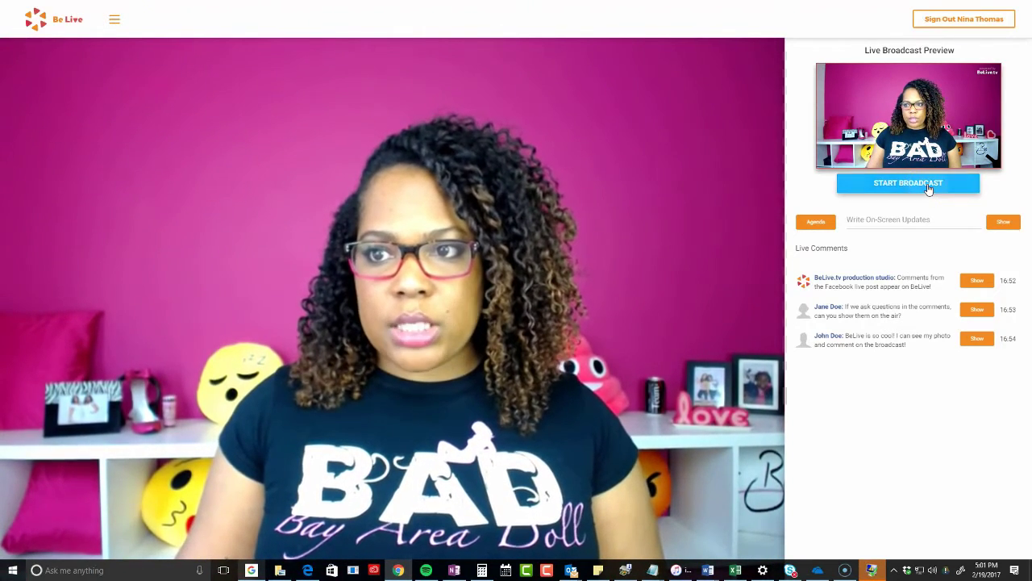
Choose START BROADCAST and confirm Start Live Broadcast to go on air
{"action": "left_click", "coordinate": [928, 186]}
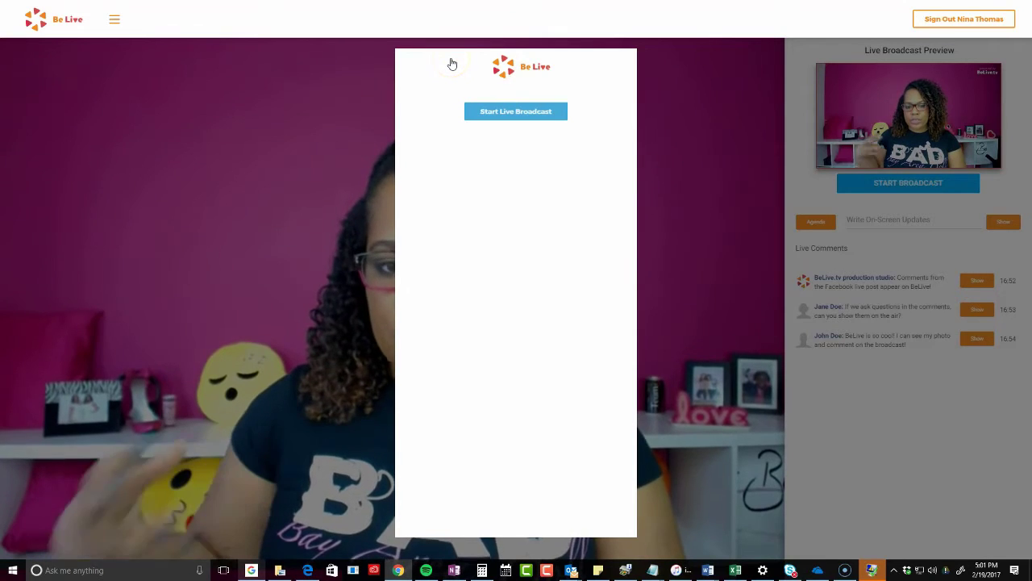
{"action": "left_click", "coordinate": [502, 113]}
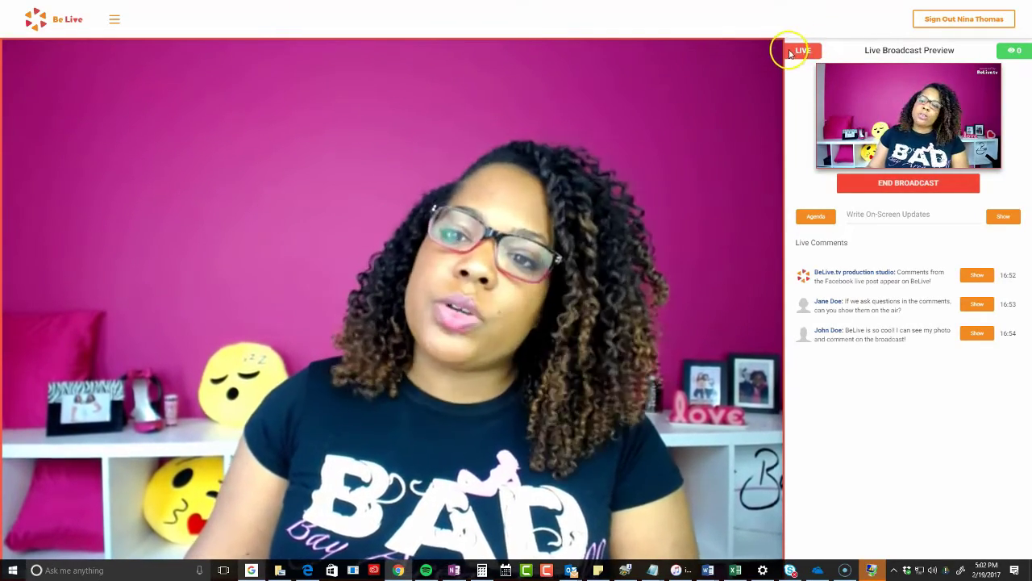
Show the sociallynina.com URL as an on-screen update, then hide it
{"action": "left_click_drag", "start_coordinate": [799, 50], "coordinate": [828, 51]}
{"action": "left_click", "coordinate": [804, 49]}
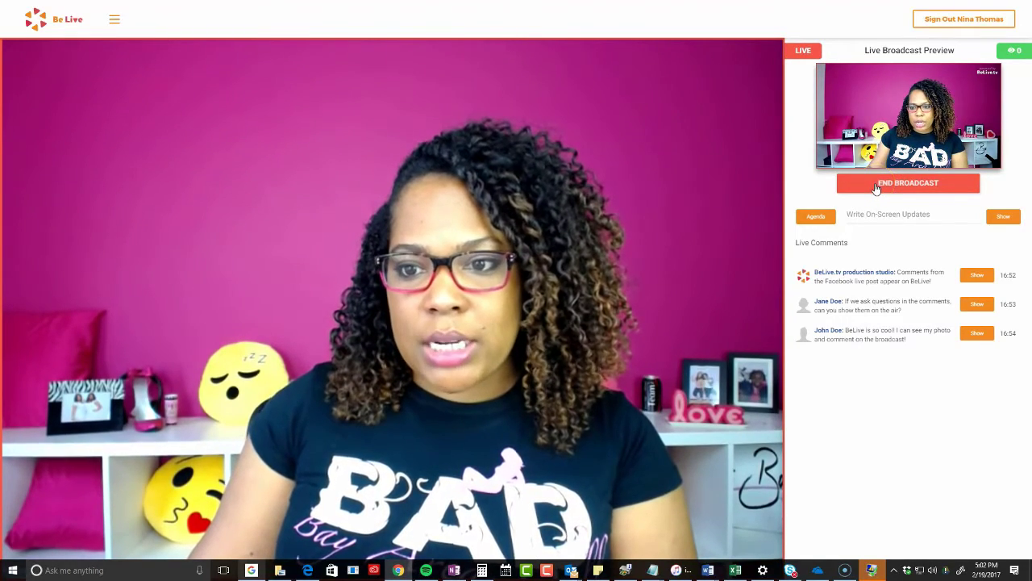
{"action": "left_click", "coordinate": [1018, 50]}
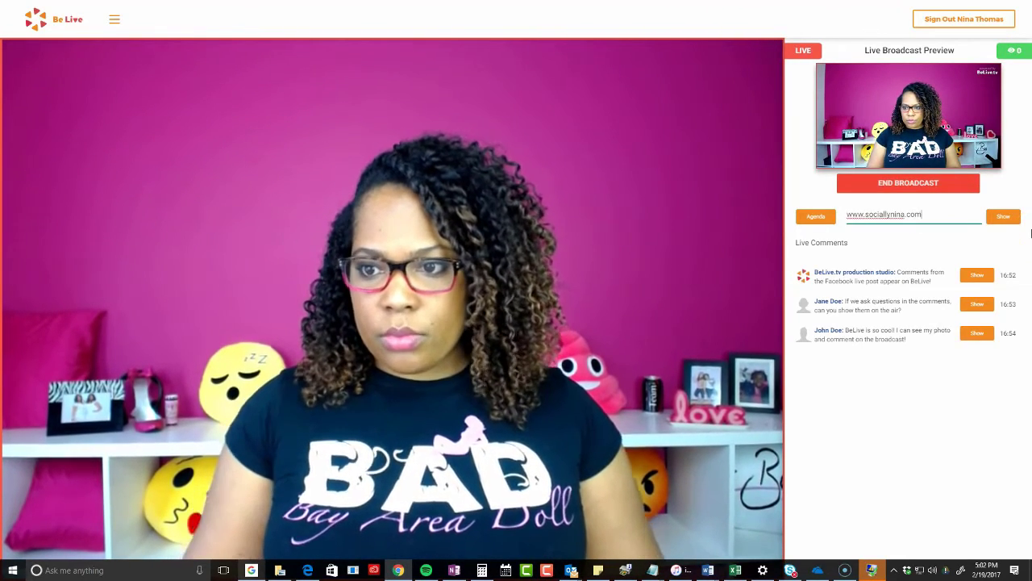
{"action": "left_click", "coordinate": [1012, 215]}
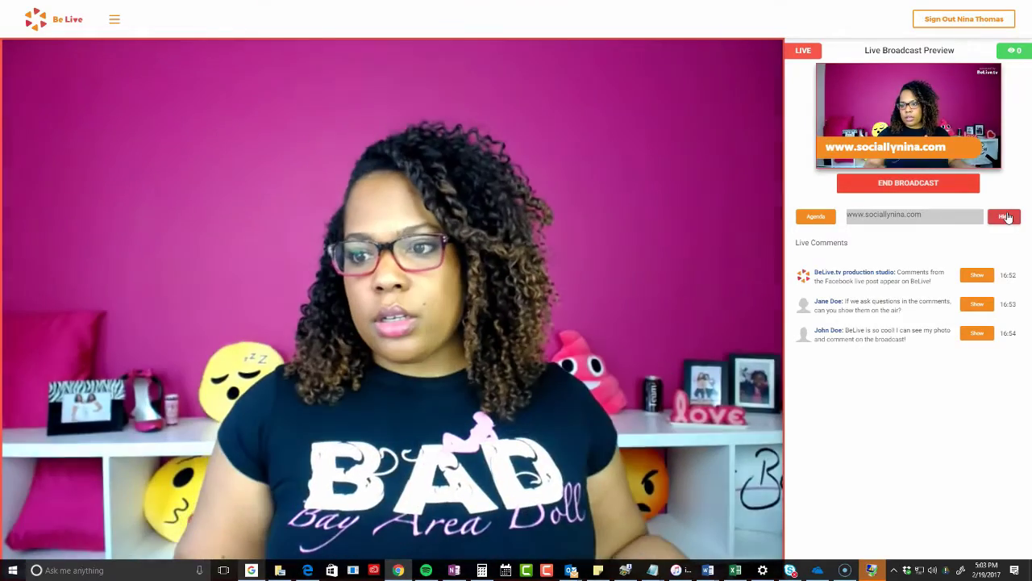
{"action": "left_click", "coordinate": [948, 218]}
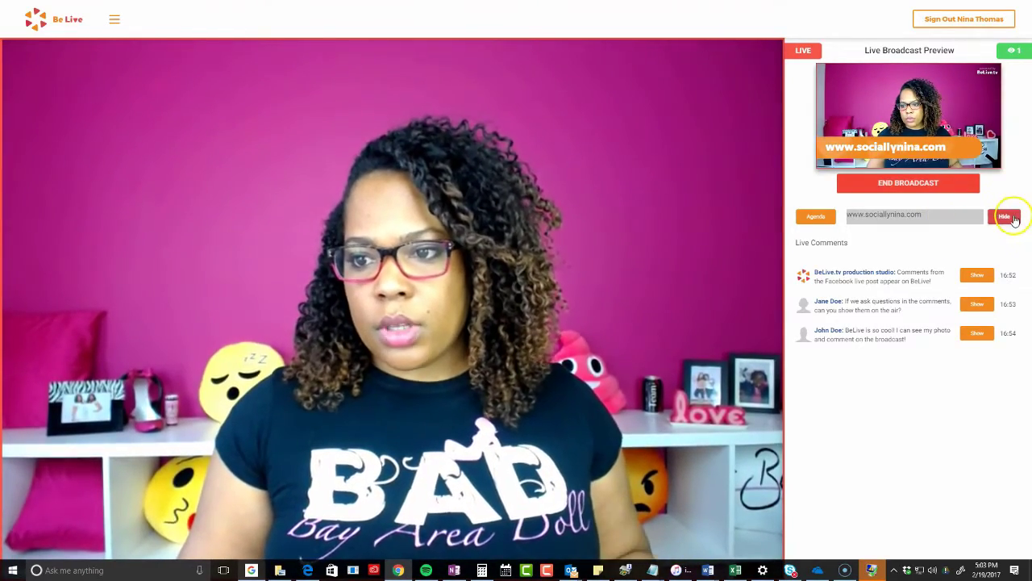
{"action": "left_click", "coordinate": [1005, 217]}
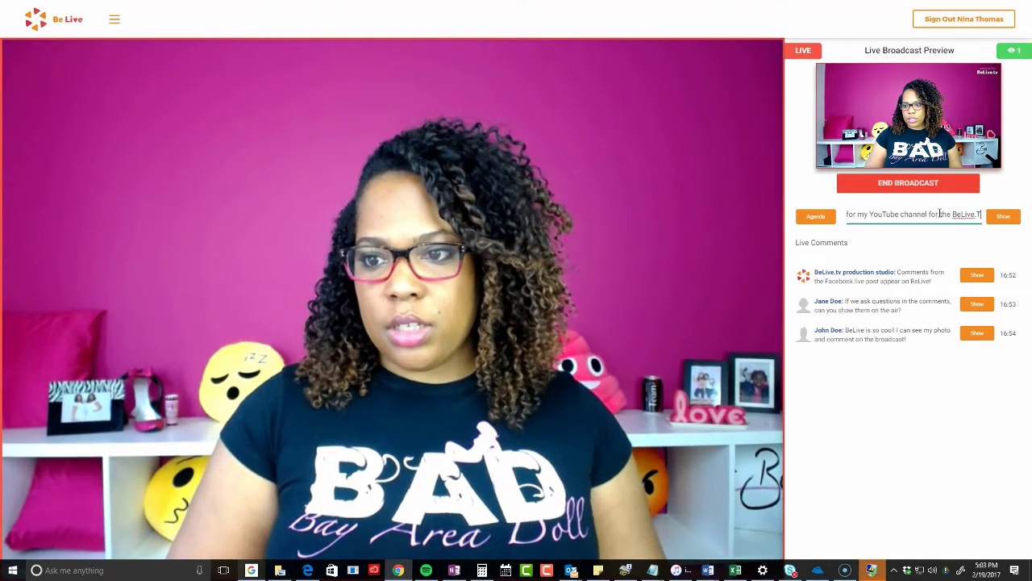
Show 'This is a taping for my YouTube channel for the BeLive.TV beta app' on screen
{"action": "type", "text": "pp"}
{"action": "left_click", "coordinate": [1005, 212]}
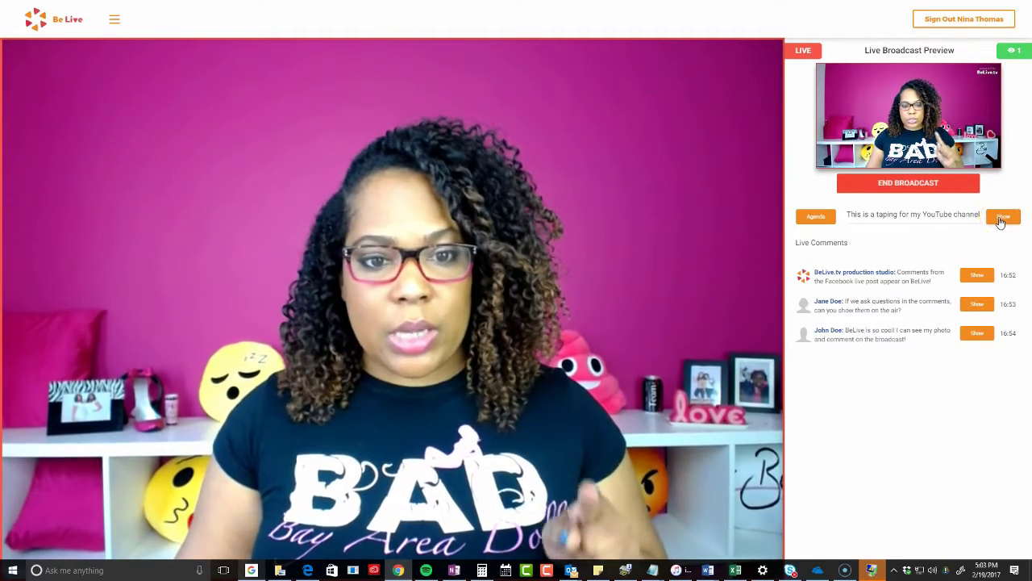
{"action": "left_click", "coordinate": [1000, 219]}
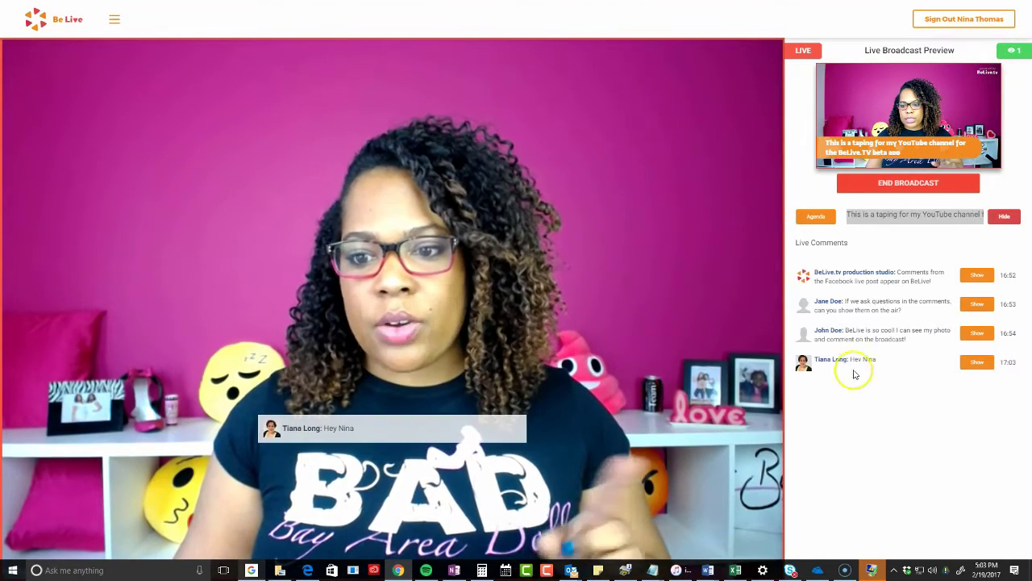
Show and then hide the first viewer comment, the hello comment and the HI comment on the broadcast
{"action": "left_click", "coordinate": [980, 367]}
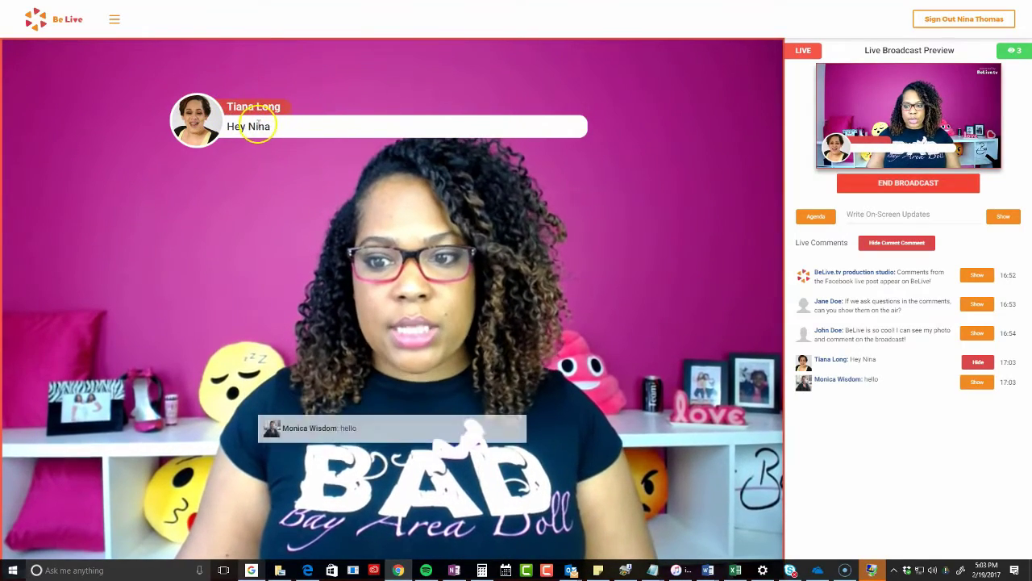
{"action": "left_click", "coordinate": [977, 362]}
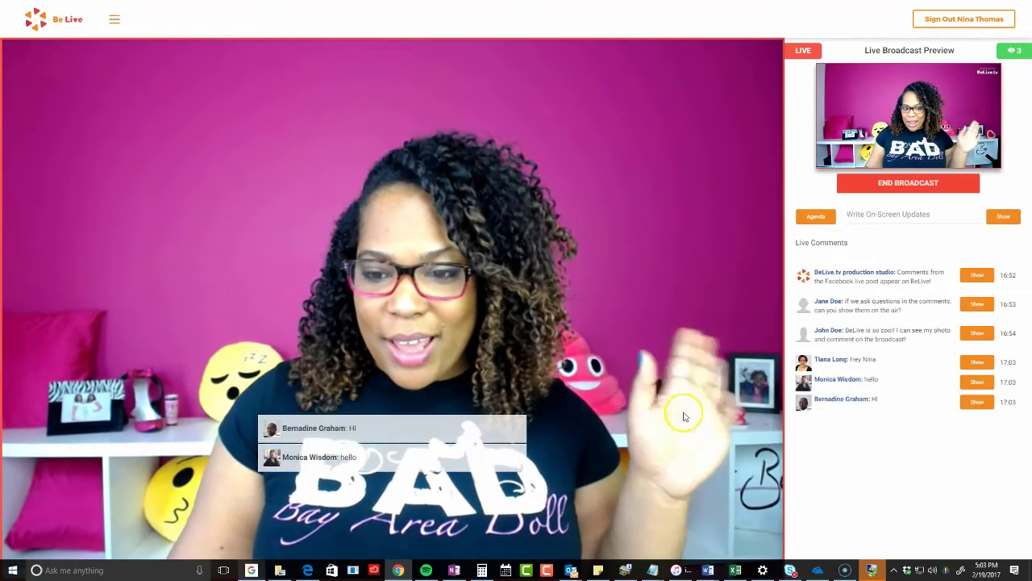
{"action": "left_click", "coordinate": [977, 382]}
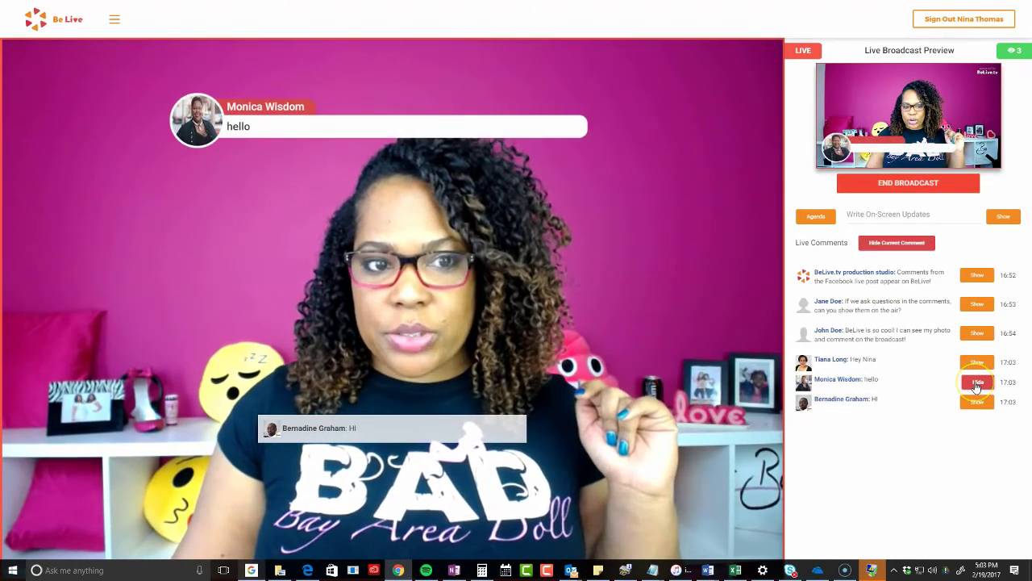
{"action": "left_click", "coordinate": [981, 387]}
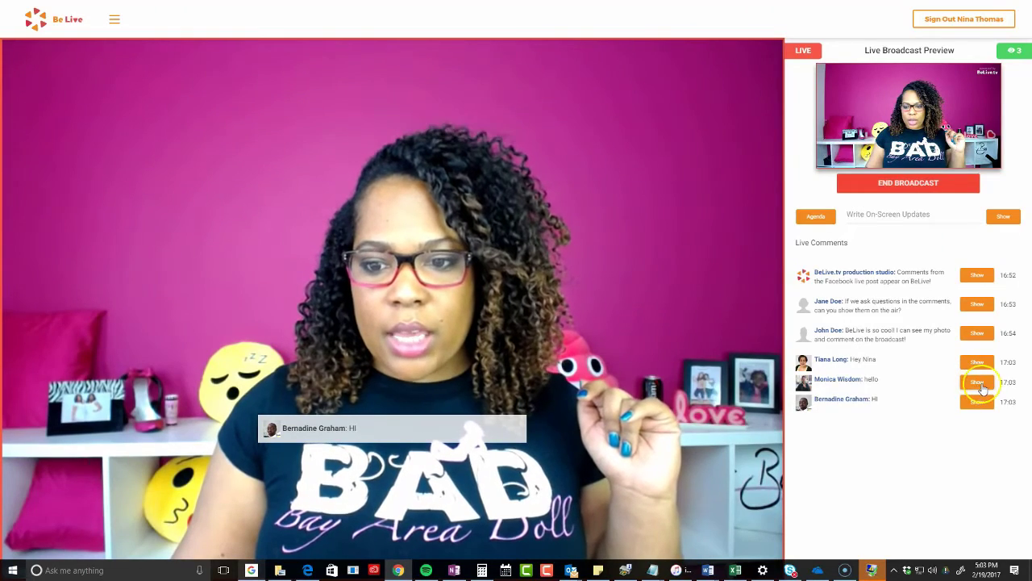
{"action": "left_click", "coordinate": [981, 403]}
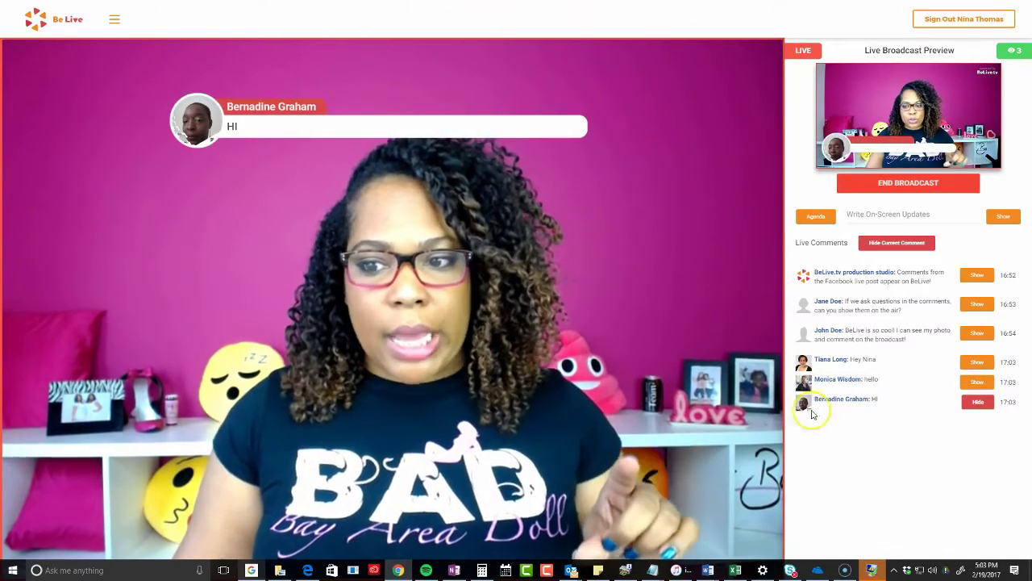
{"action": "left_click", "coordinate": [974, 407]}
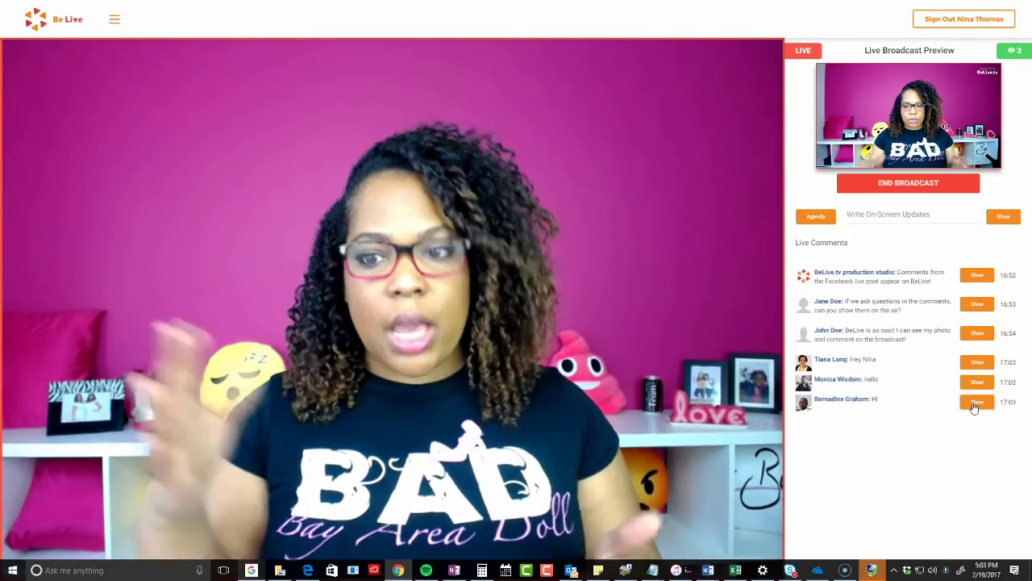
Show and hide the viewer's greeting comment, then the 'are you on your computer' comment
{"action": "left_click", "coordinate": [973, 399]}
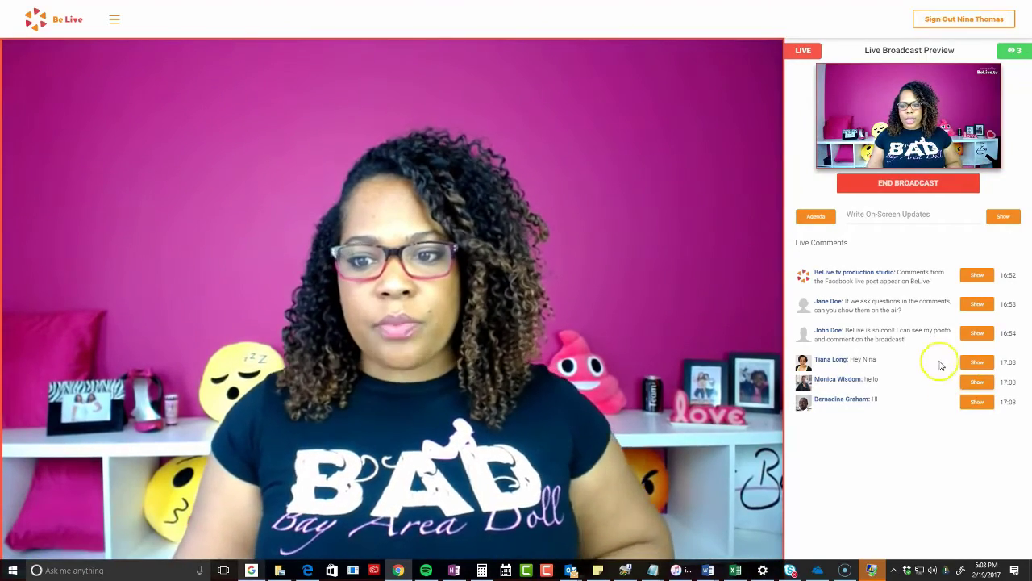
{"action": "left_click", "coordinate": [978, 362]}
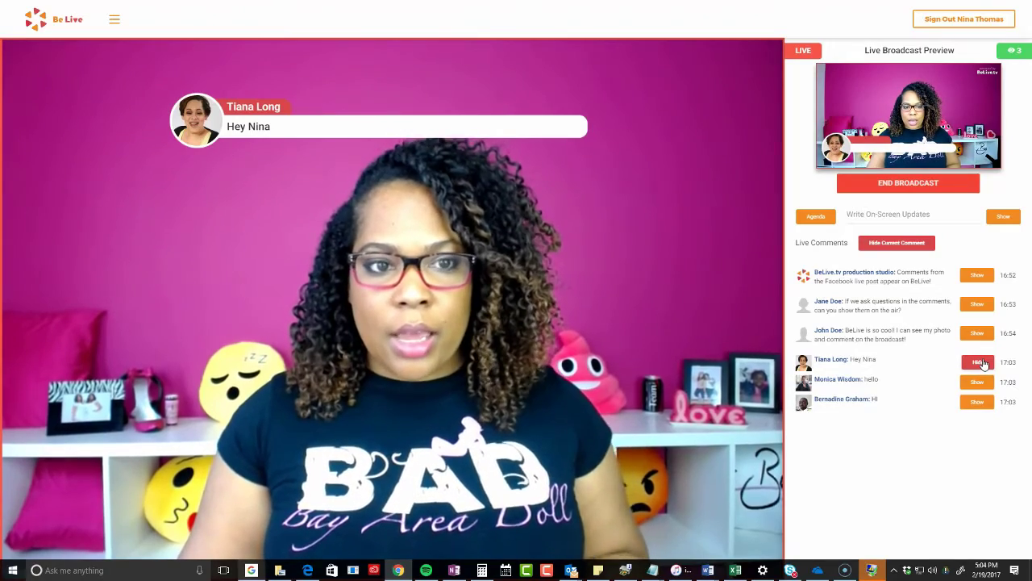
{"action": "left_click", "coordinate": [971, 361]}
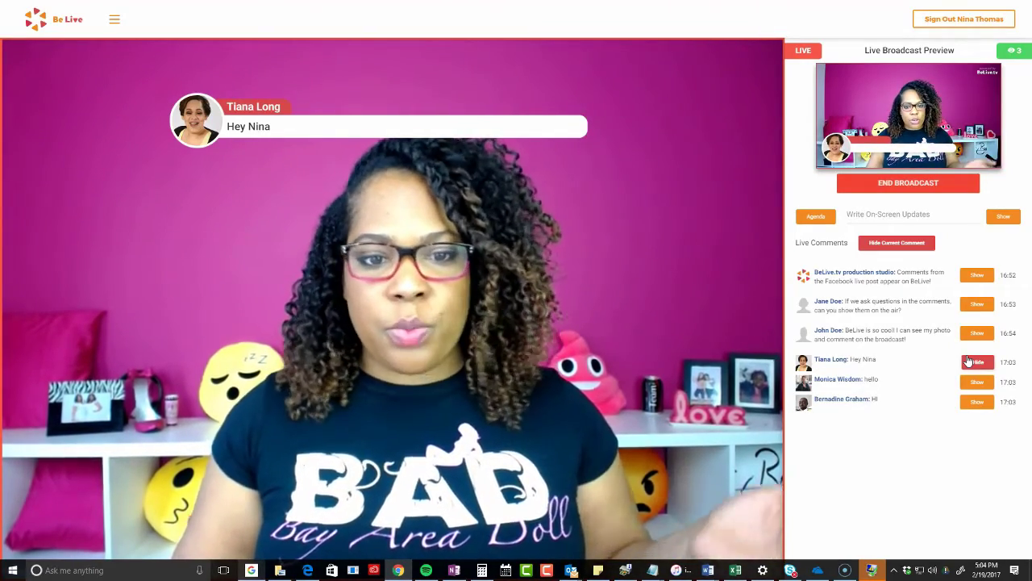
{"action": "left_click", "coordinate": [978, 363]}
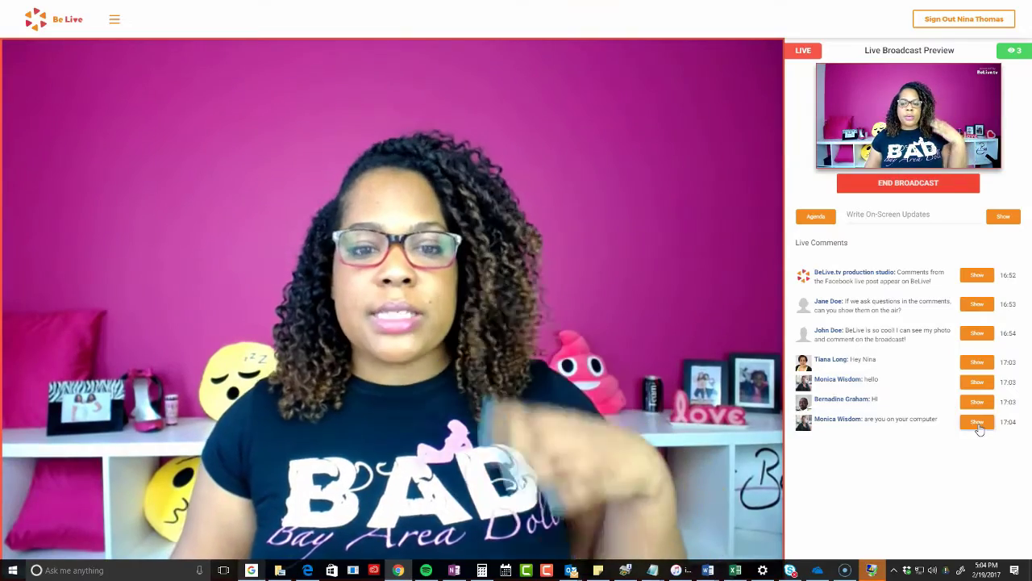
{"action": "left_click", "coordinate": [978, 424]}
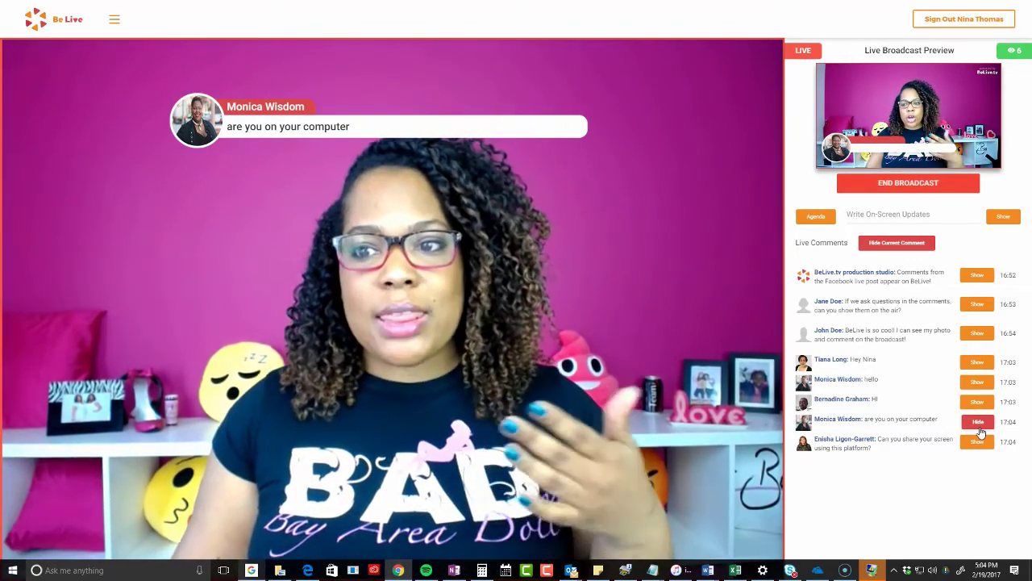
{"action": "left_click", "coordinate": [978, 422]}
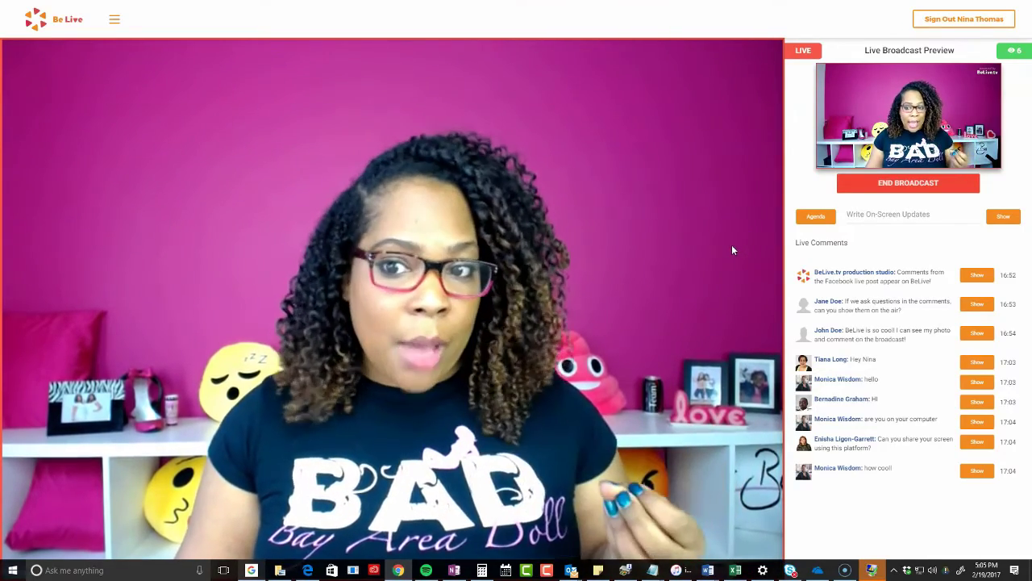
Show the first agenda link as a banner, switch to the second, then clear it
{"action": "left_click", "coordinate": [900, 217]}
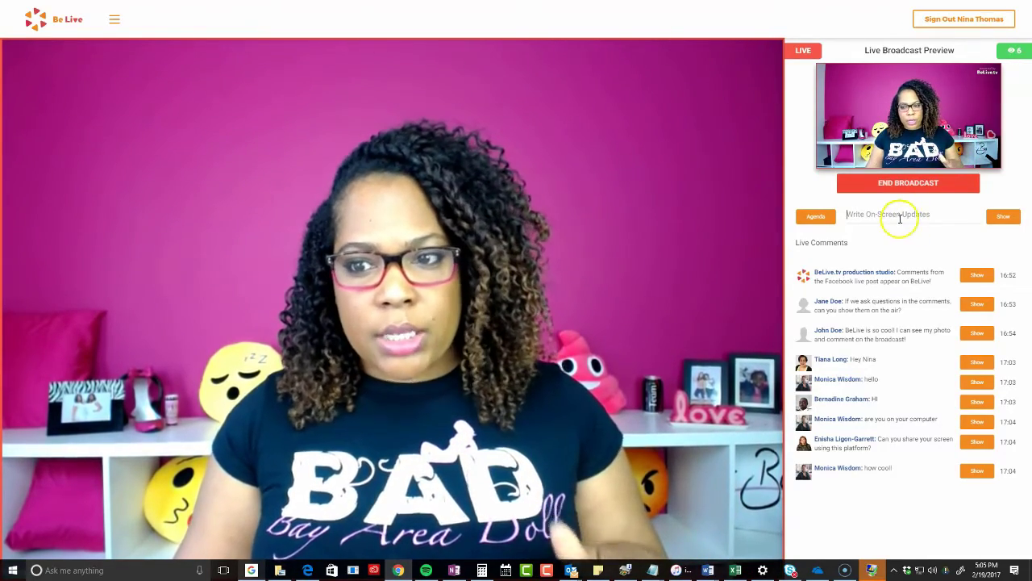
{"action": "left_click", "coordinate": [815, 217]}
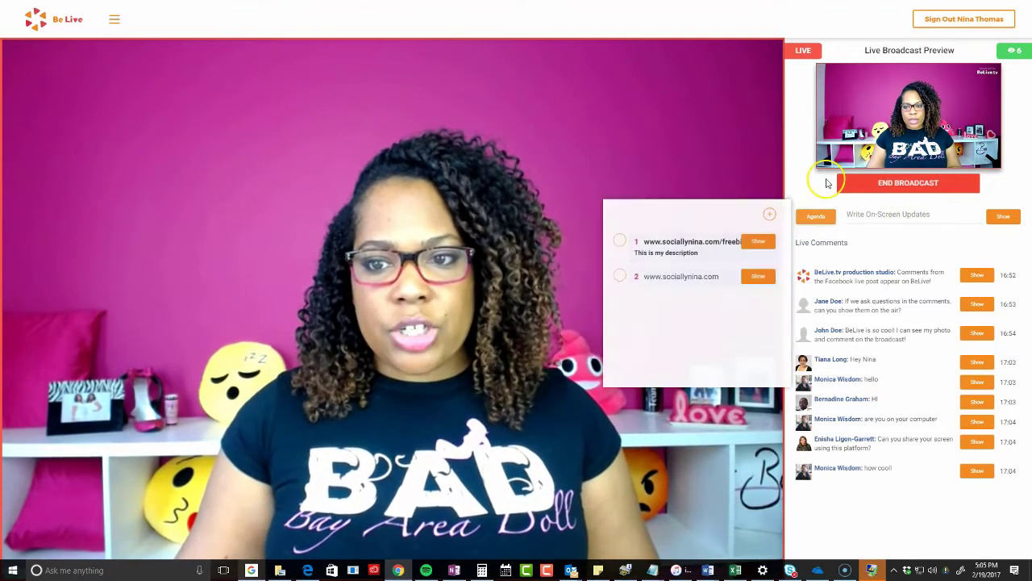
{"action": "left_click", "coordinate": [757, 246]}
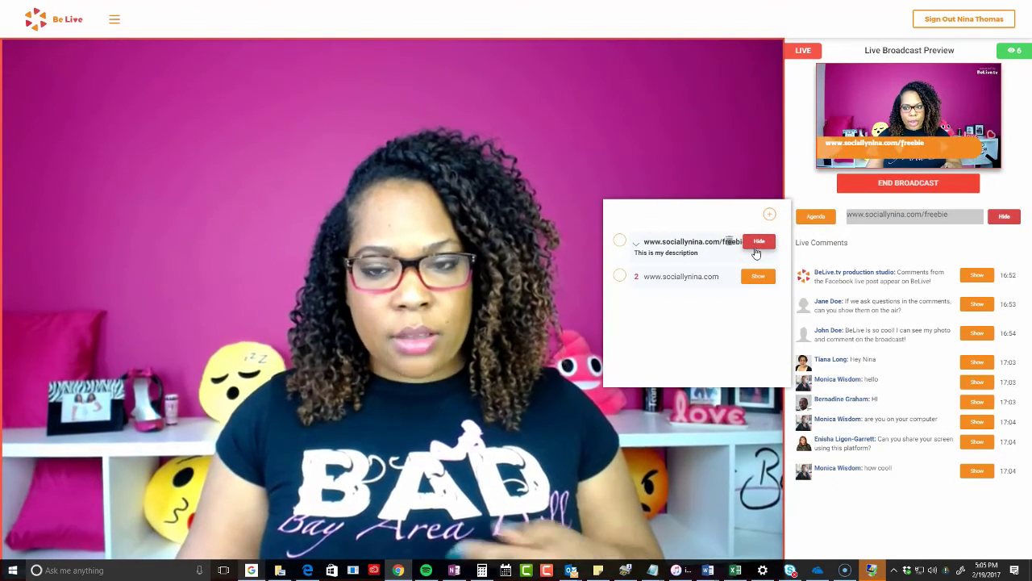
{"action": "left_click", "coordinate": [757, 276]}
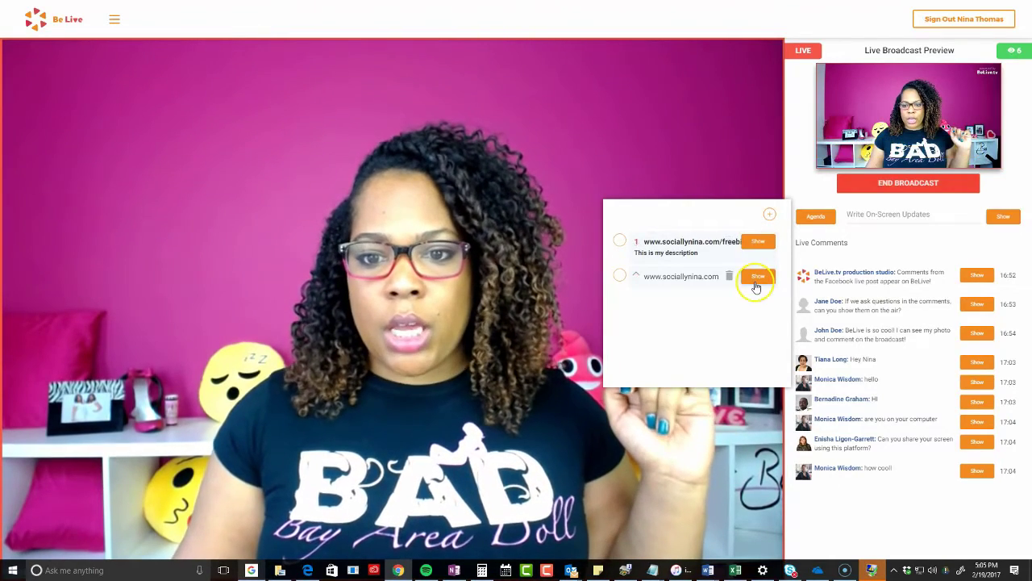
{"action": "left_click", "coordinate": [758, 276]}
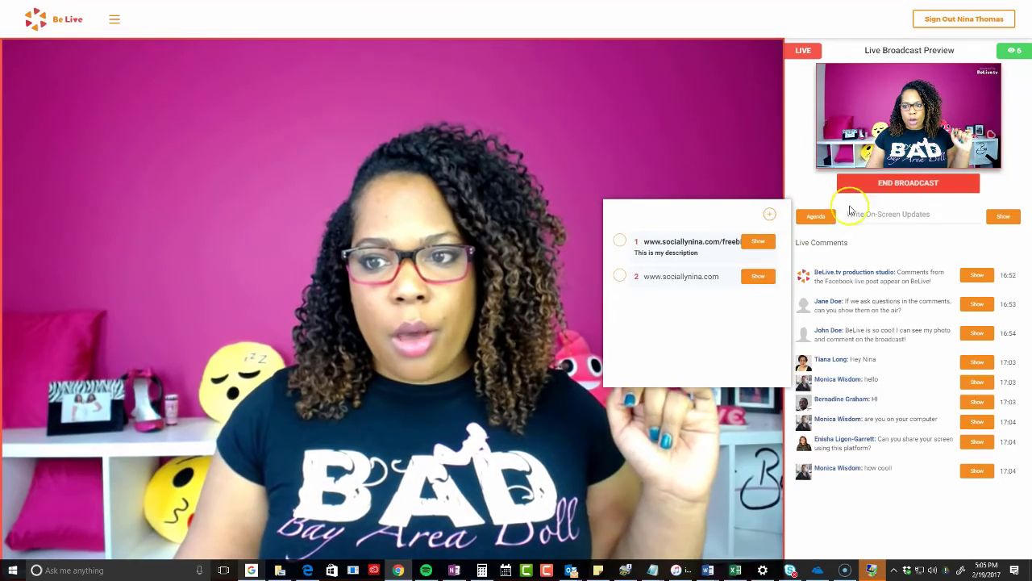
Put a 'Last minute stuff for the screen' update banner on the broadcast, then hide it
{"action": "left_click", "coordinate": [850, 211]}
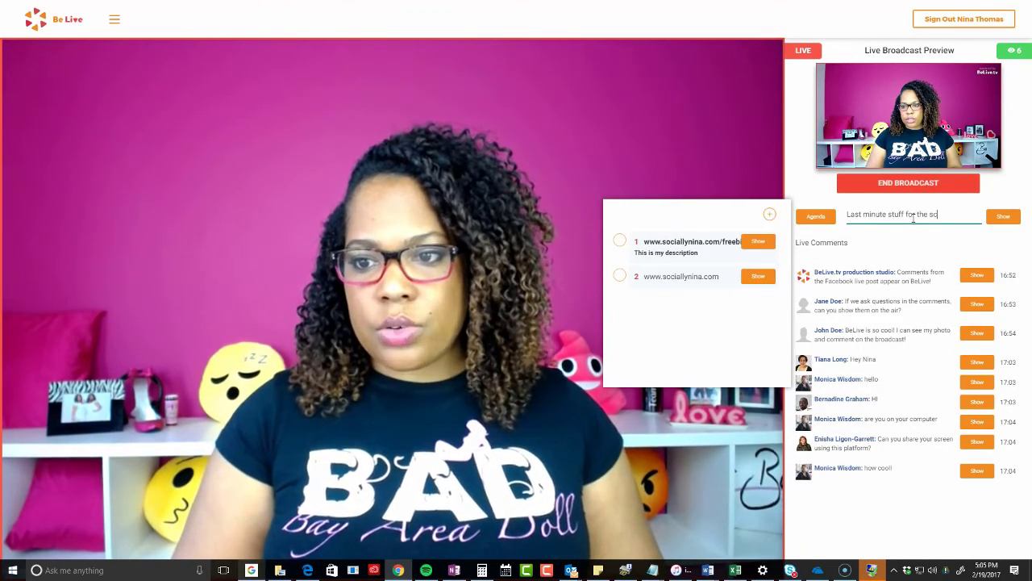
{"action": "left_click", "coordinate": [1004, 217]}
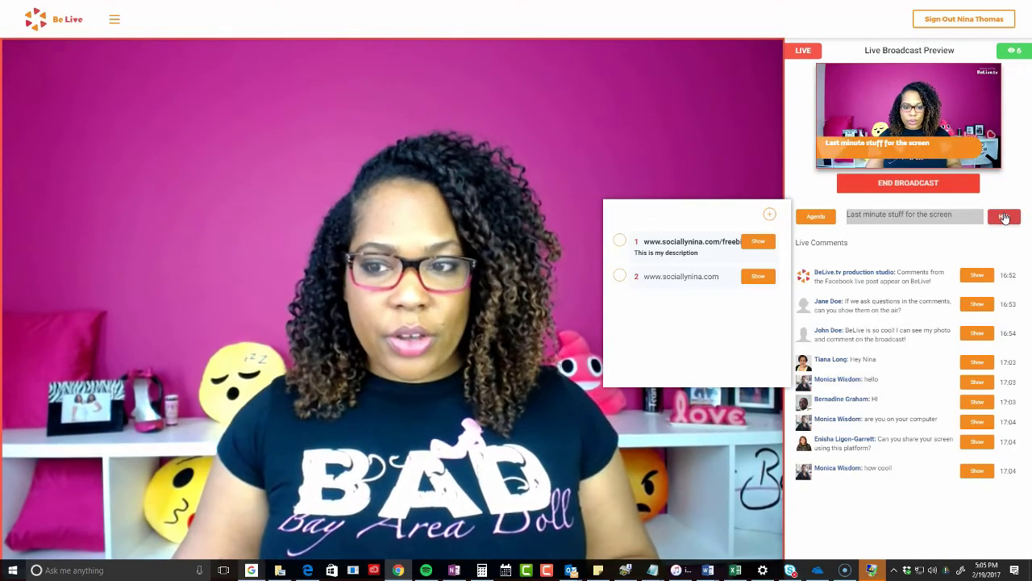
{"action": "left_click", "coordinate": [1003, 217]}
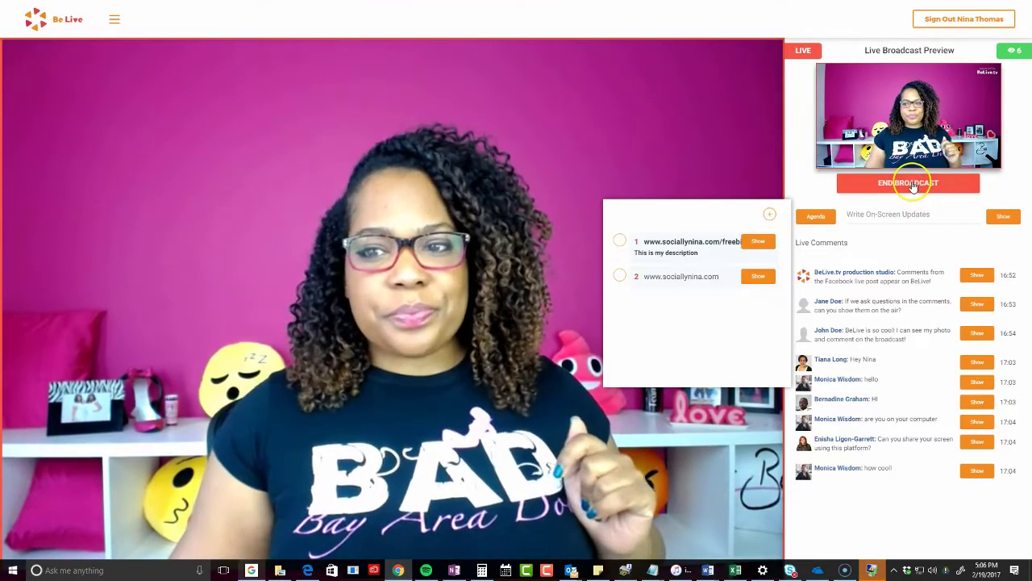
End the live Facebook broadcast, preview a couple of viewer comments, and return to the BeLive homepage
{"action": "left_click", "coordinate": [913, 183]}
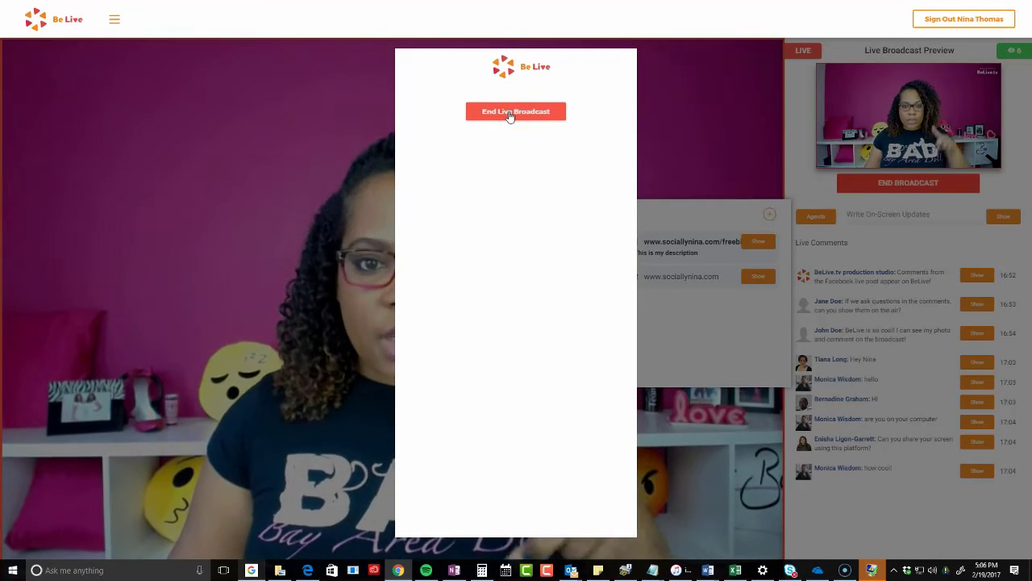
{"action": "left_click", "coordinate": [509, 113]}
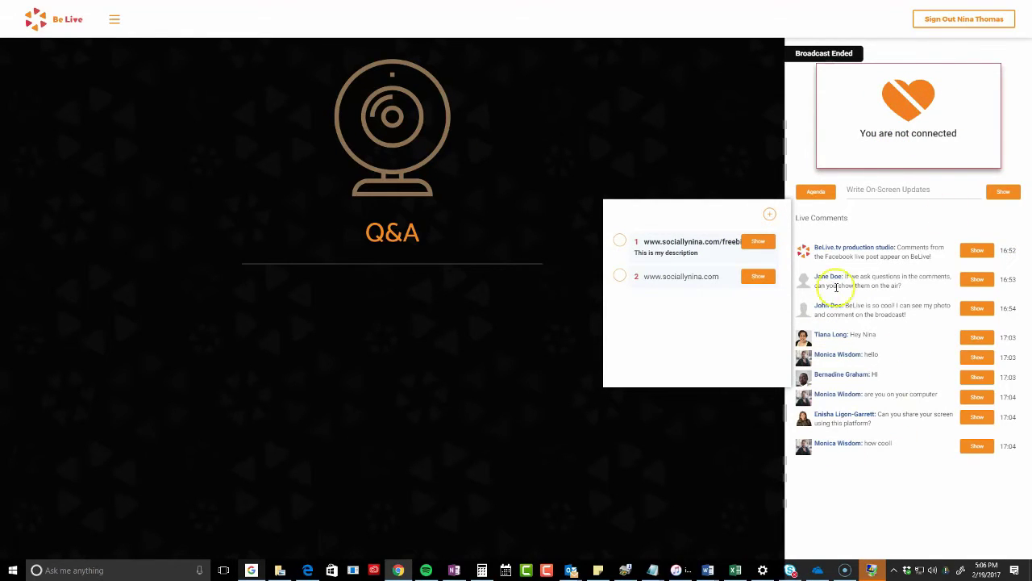
{"action": "left_click", "coordinate": [988, 377]}
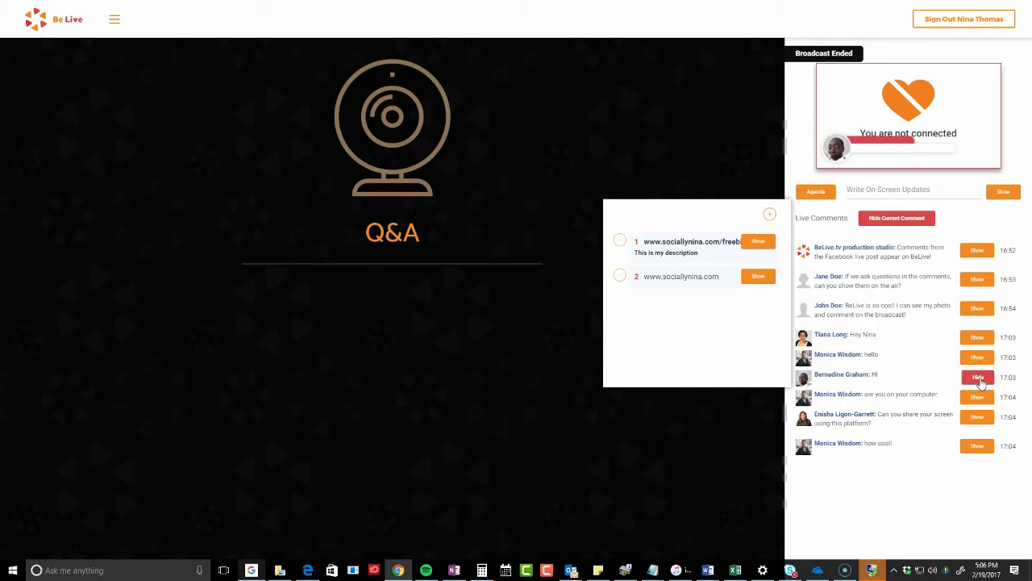
{"action": "left_click", "coordinate": [978, 398]}
{"action": "left_click", "coordinate": [978, 414]}
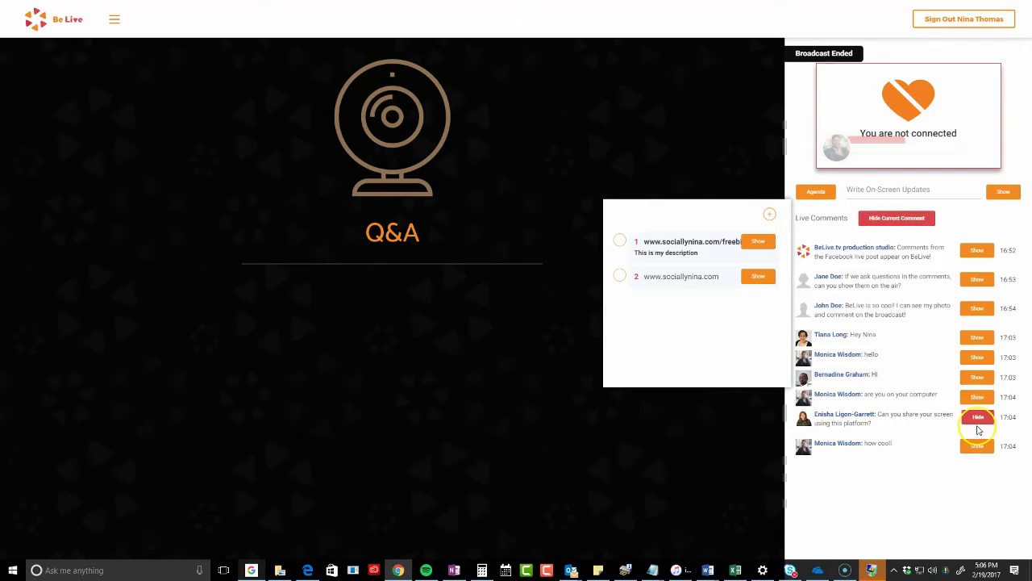
{"action": "left_click", "coordinate": [107, 24]}
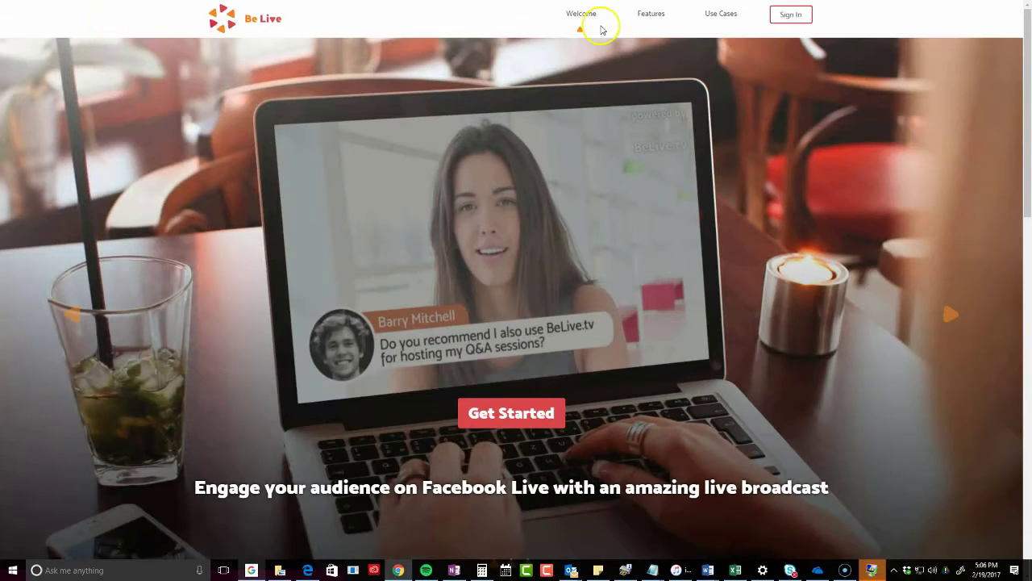
Go to My Broadcasts, select the Q&A broadcast's Facebook link, and reopen its Q&A page
{"action": "left_click", "coordinate": [791, 15]}
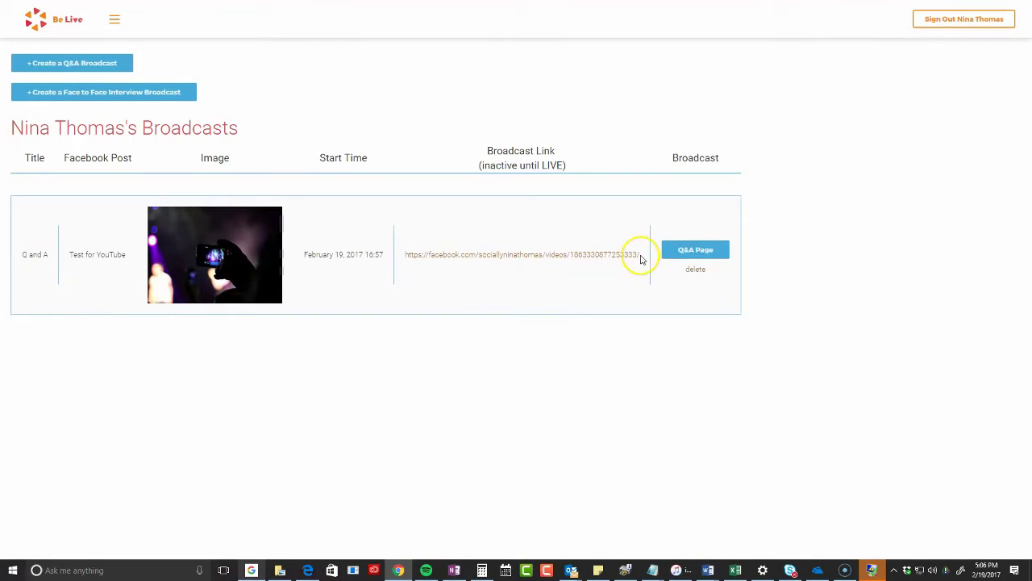
{"action": "left_click_drag", "start_coordinate": [641, 258], "coordinate": [403, 258]}
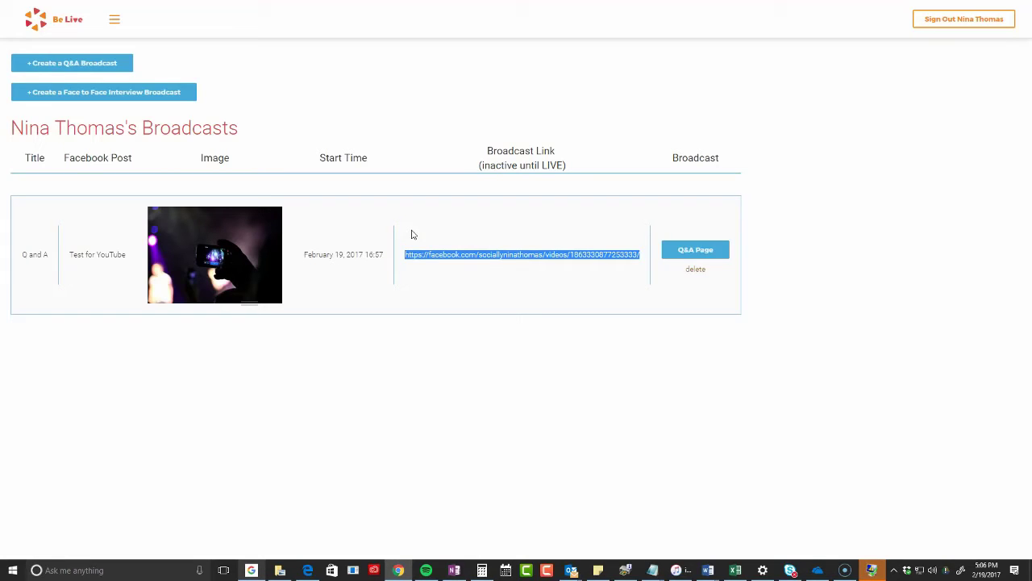
{"action": "left_click", "coordinate": [698, 250]}
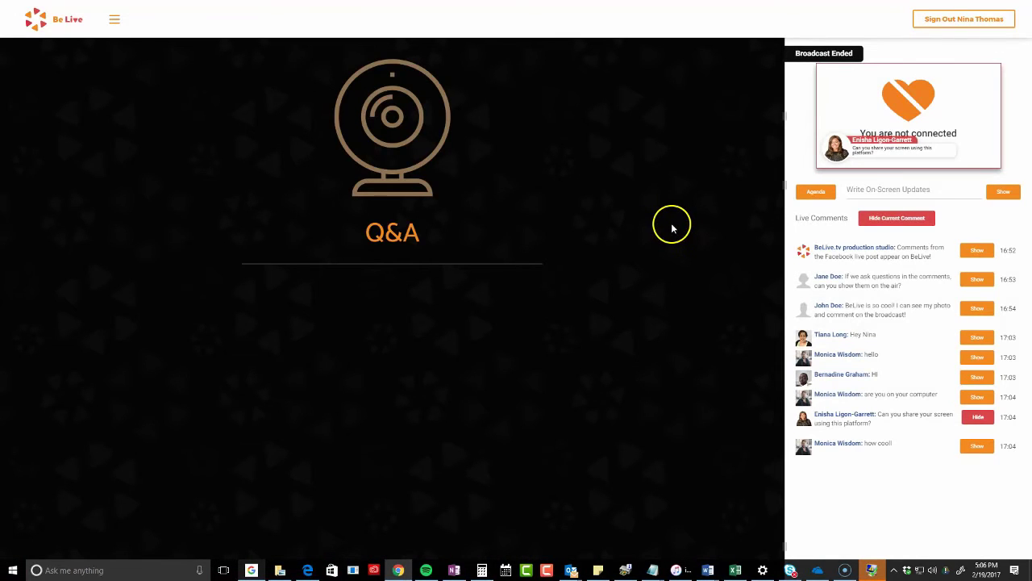
Return to My Broadcasts, open the Facebook video in a new tab, and start a Face to Face interview
{"action": "left_click", "coordinate": [116, 21]}
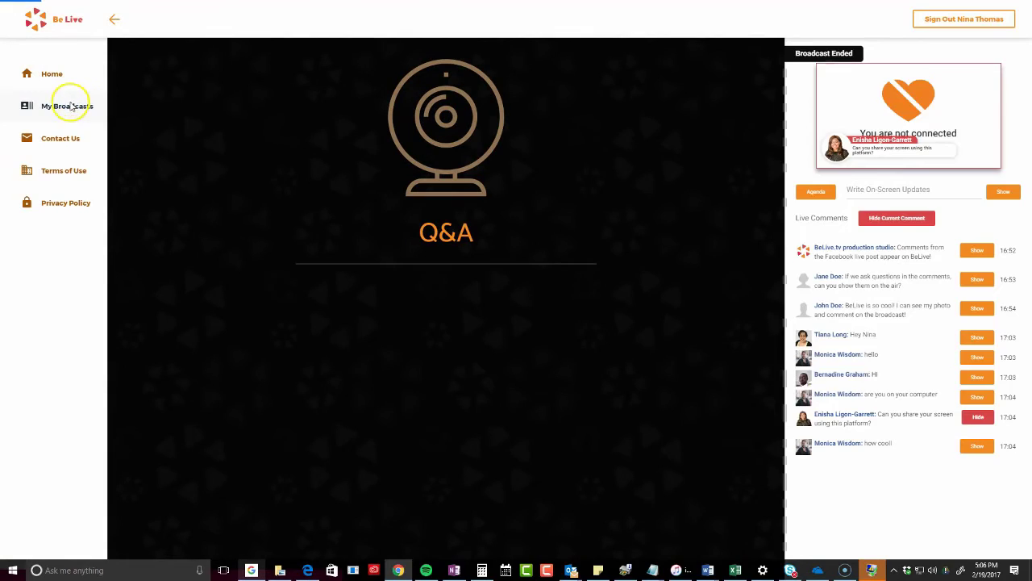
{"action": "left_click", "coordinate": [71, 107]}
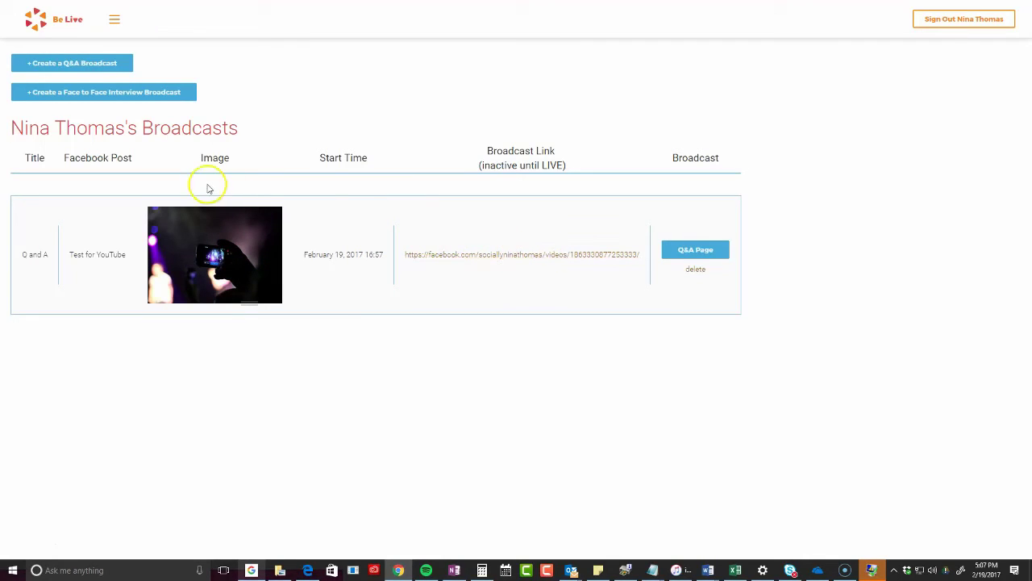
{"action": "right_click", "coordinate": [464, 260]}
{"action": "left_click", "coordinate": [484, 267]}
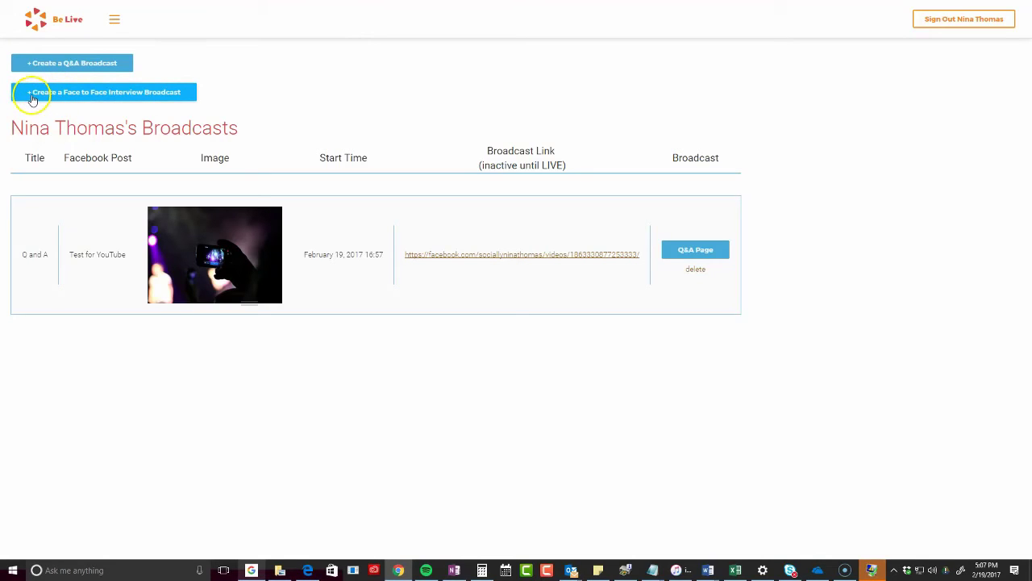
{"action": "left_click", "coordinate": [105, 95]}
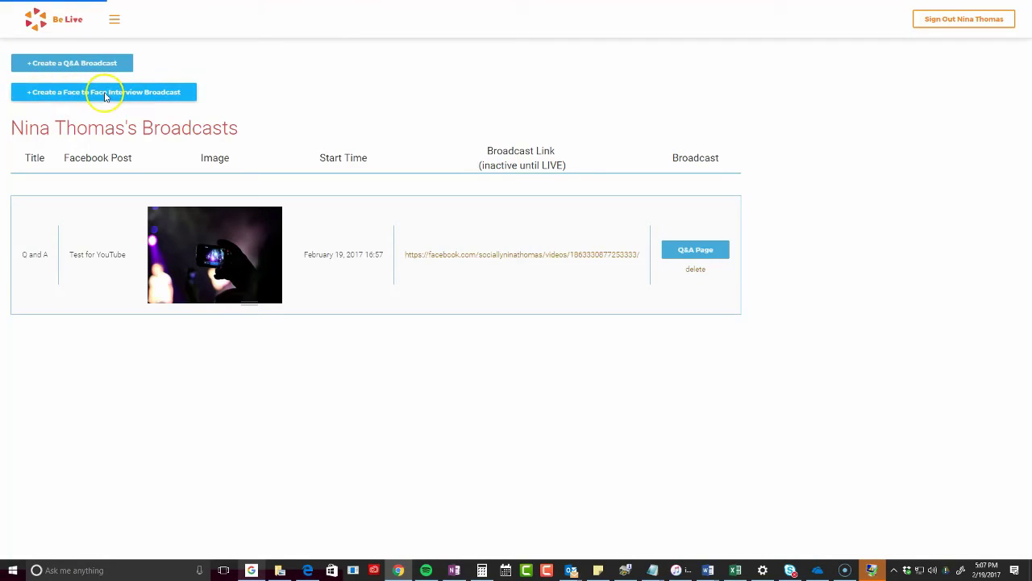